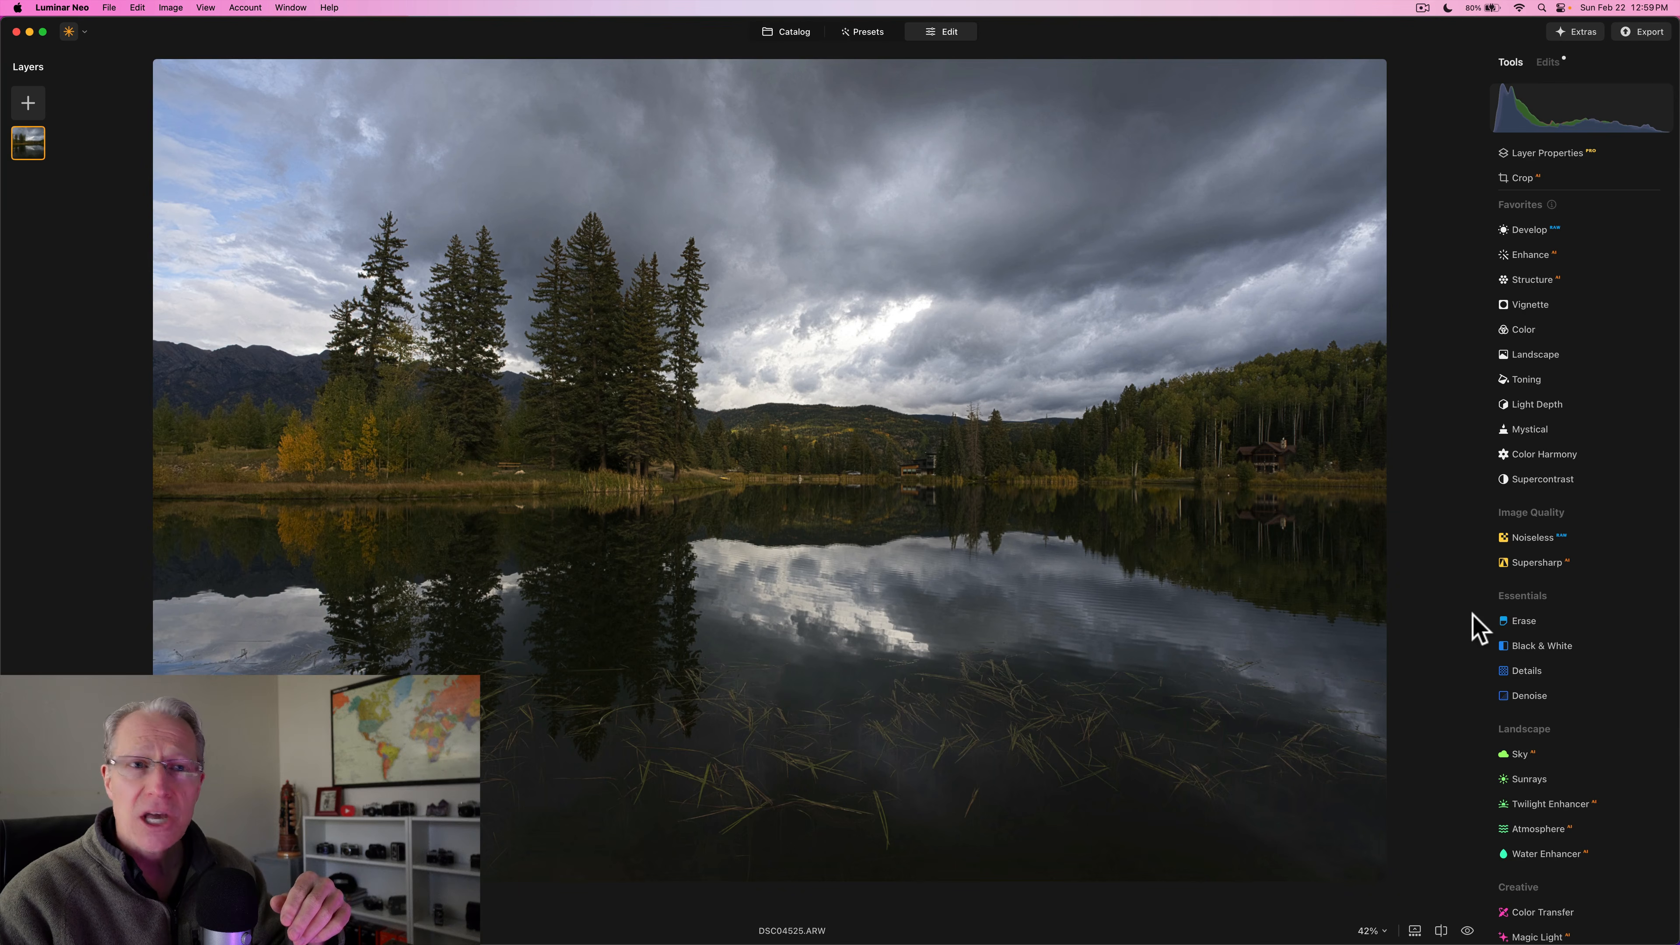
scroll(1553, 612, down, 15)
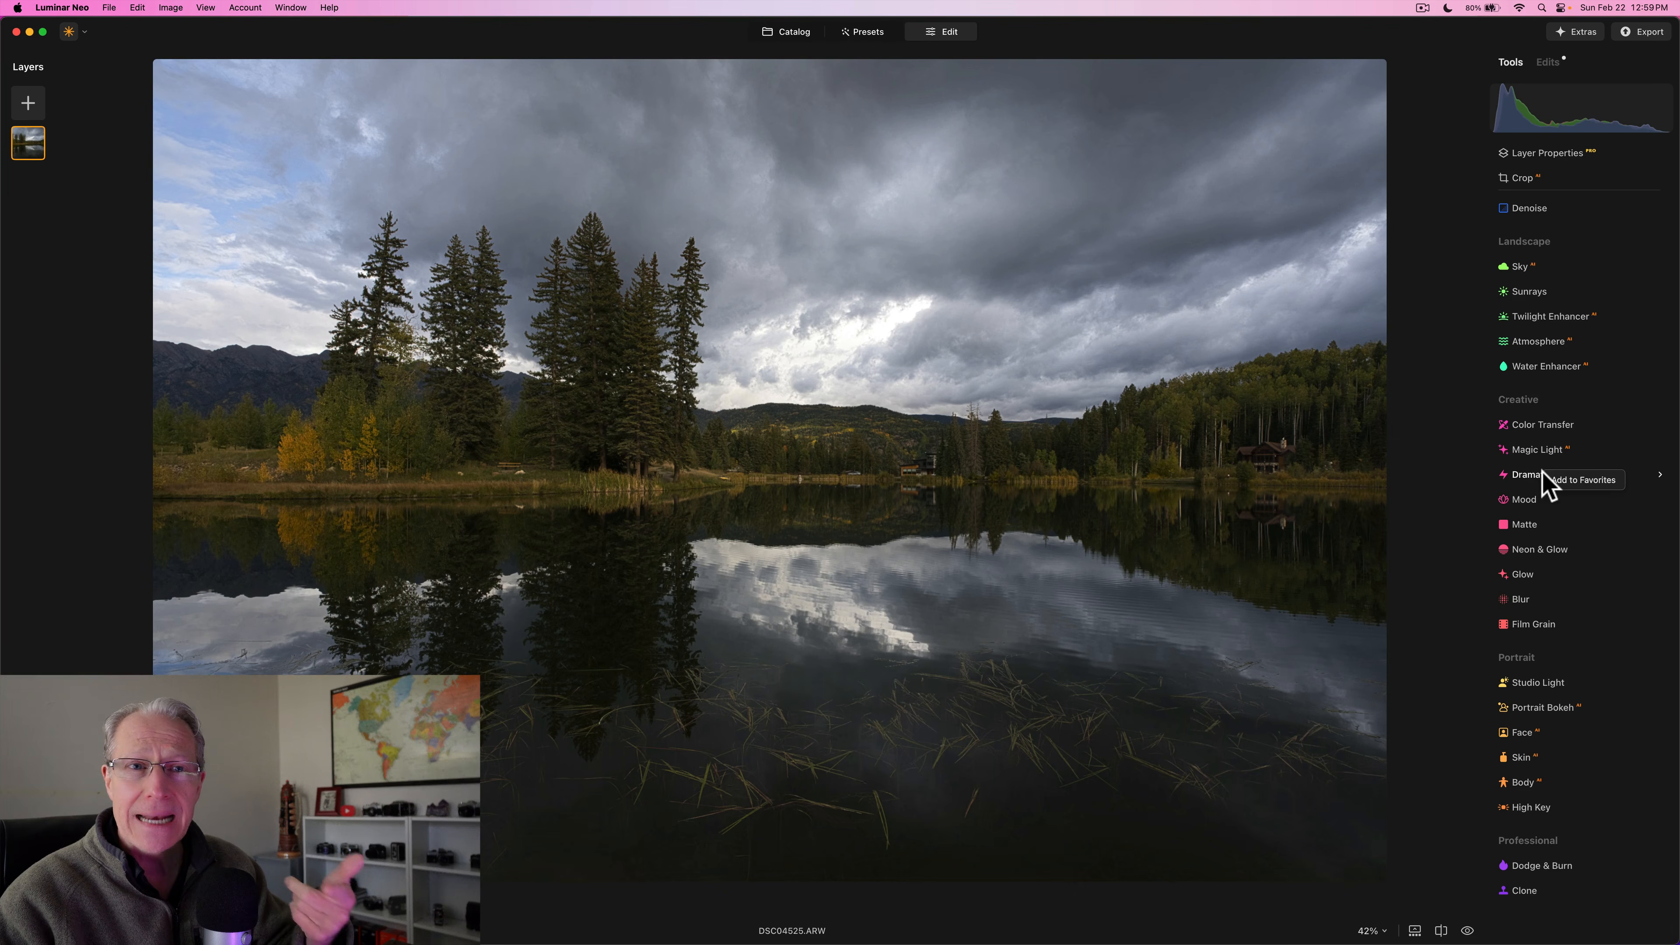
click(1449, 471)
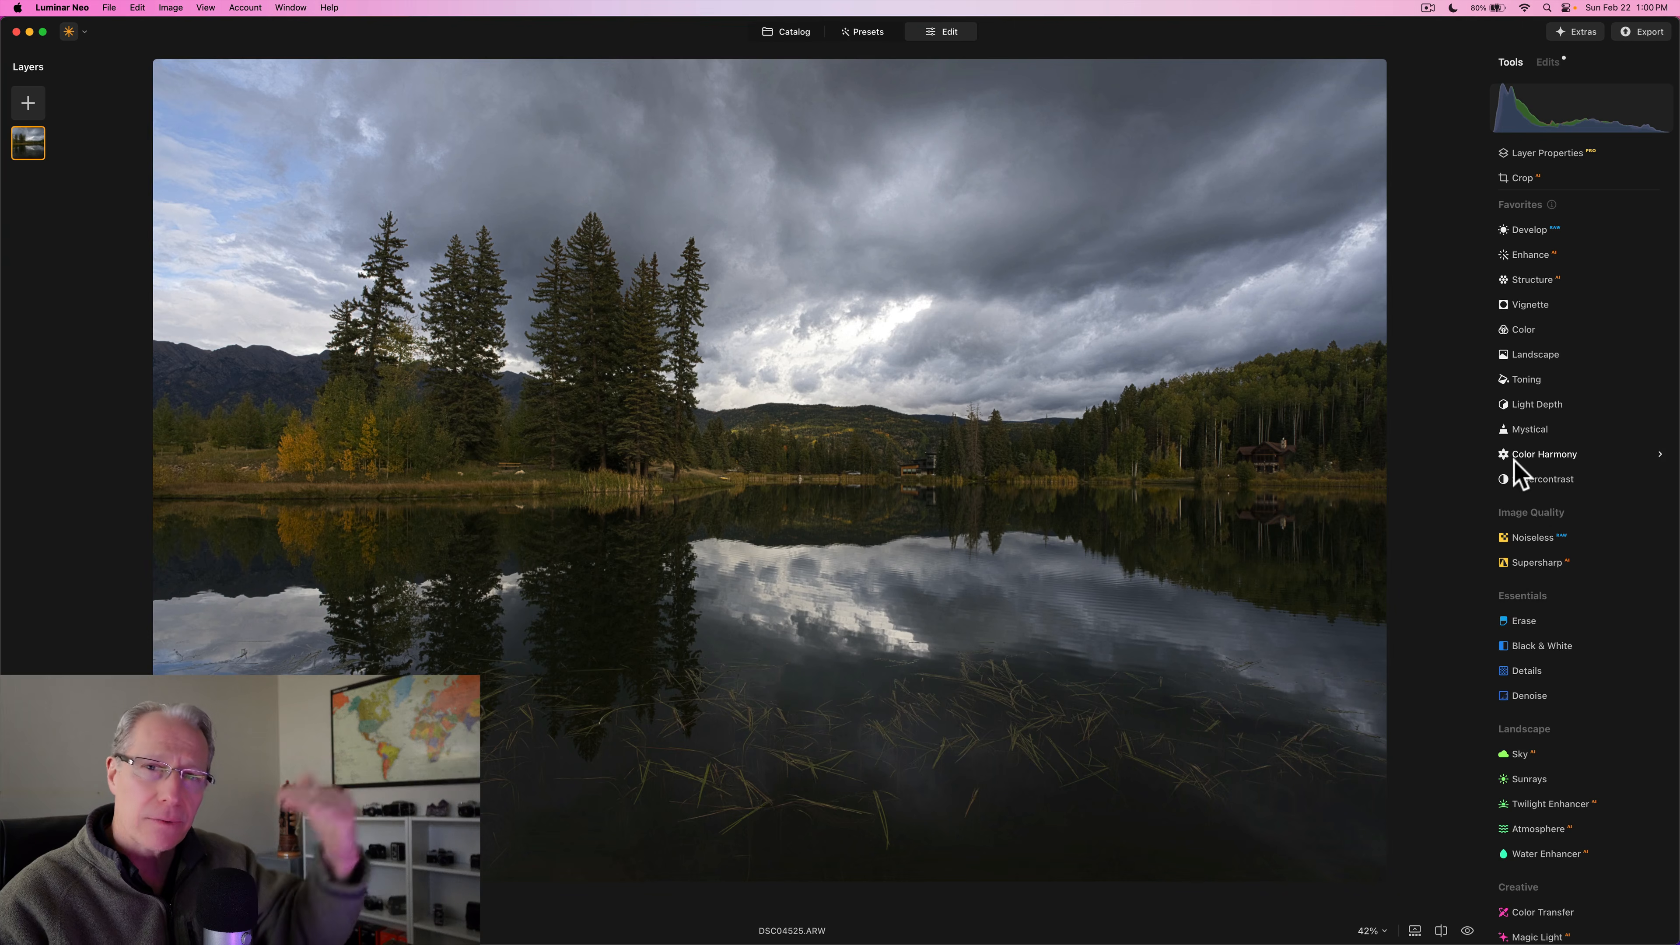
In Develop, set the photo's Highlights to -63, Shadows to 28 and Smart Contrast to 9
click(1536, 235)
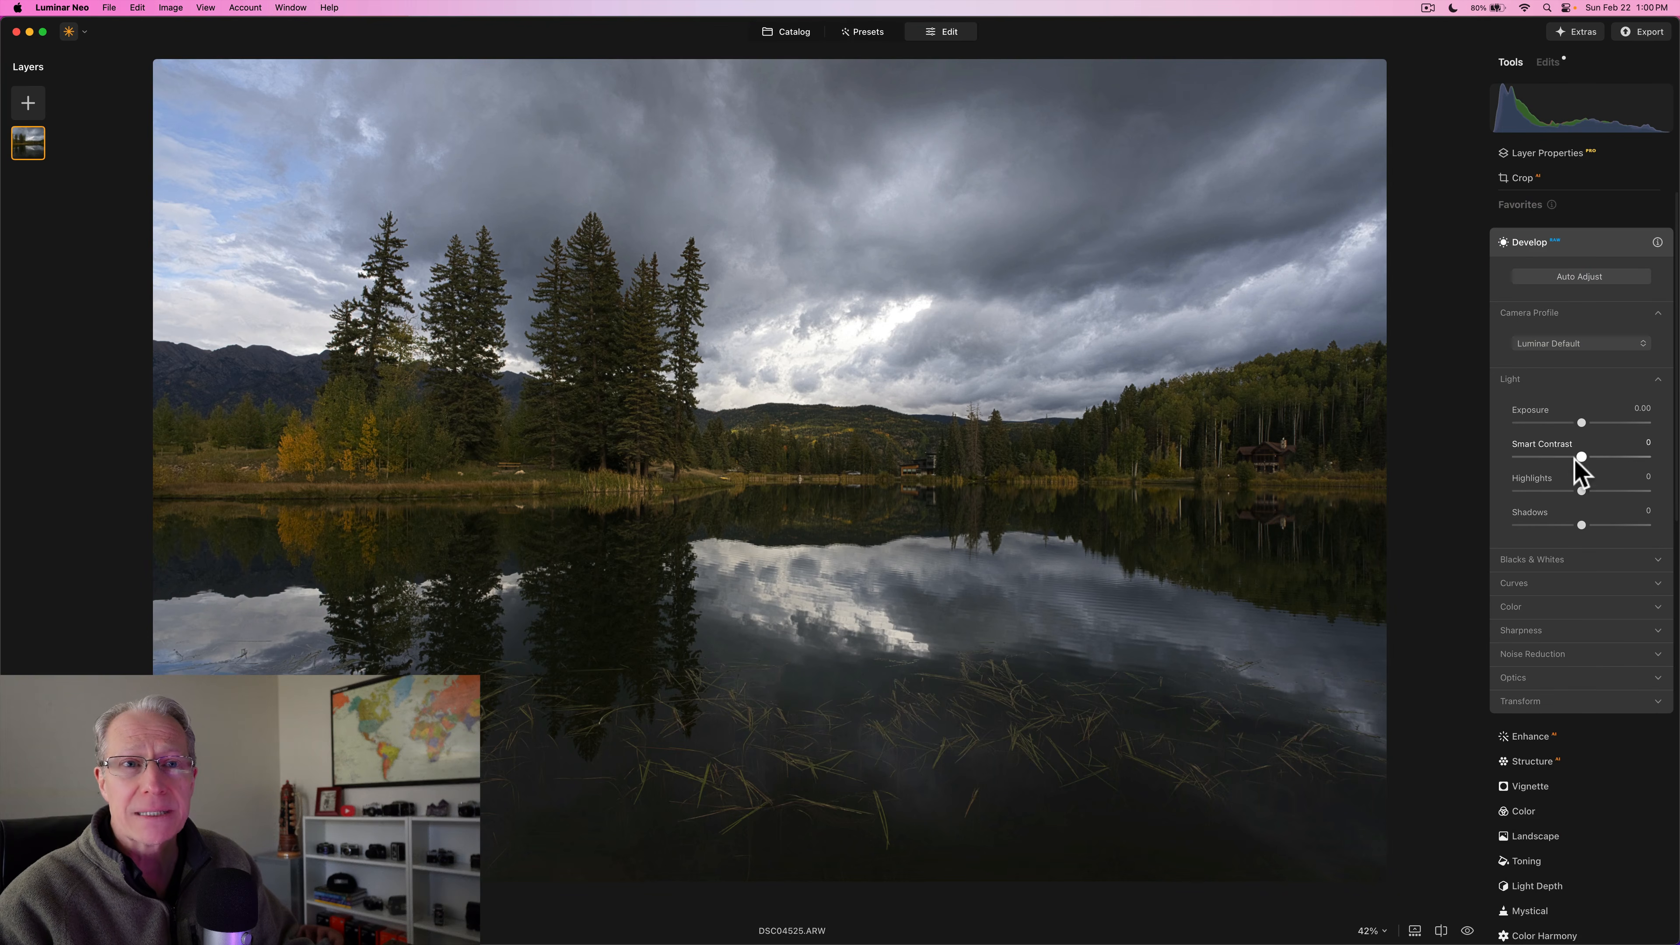
click(1541, 491)
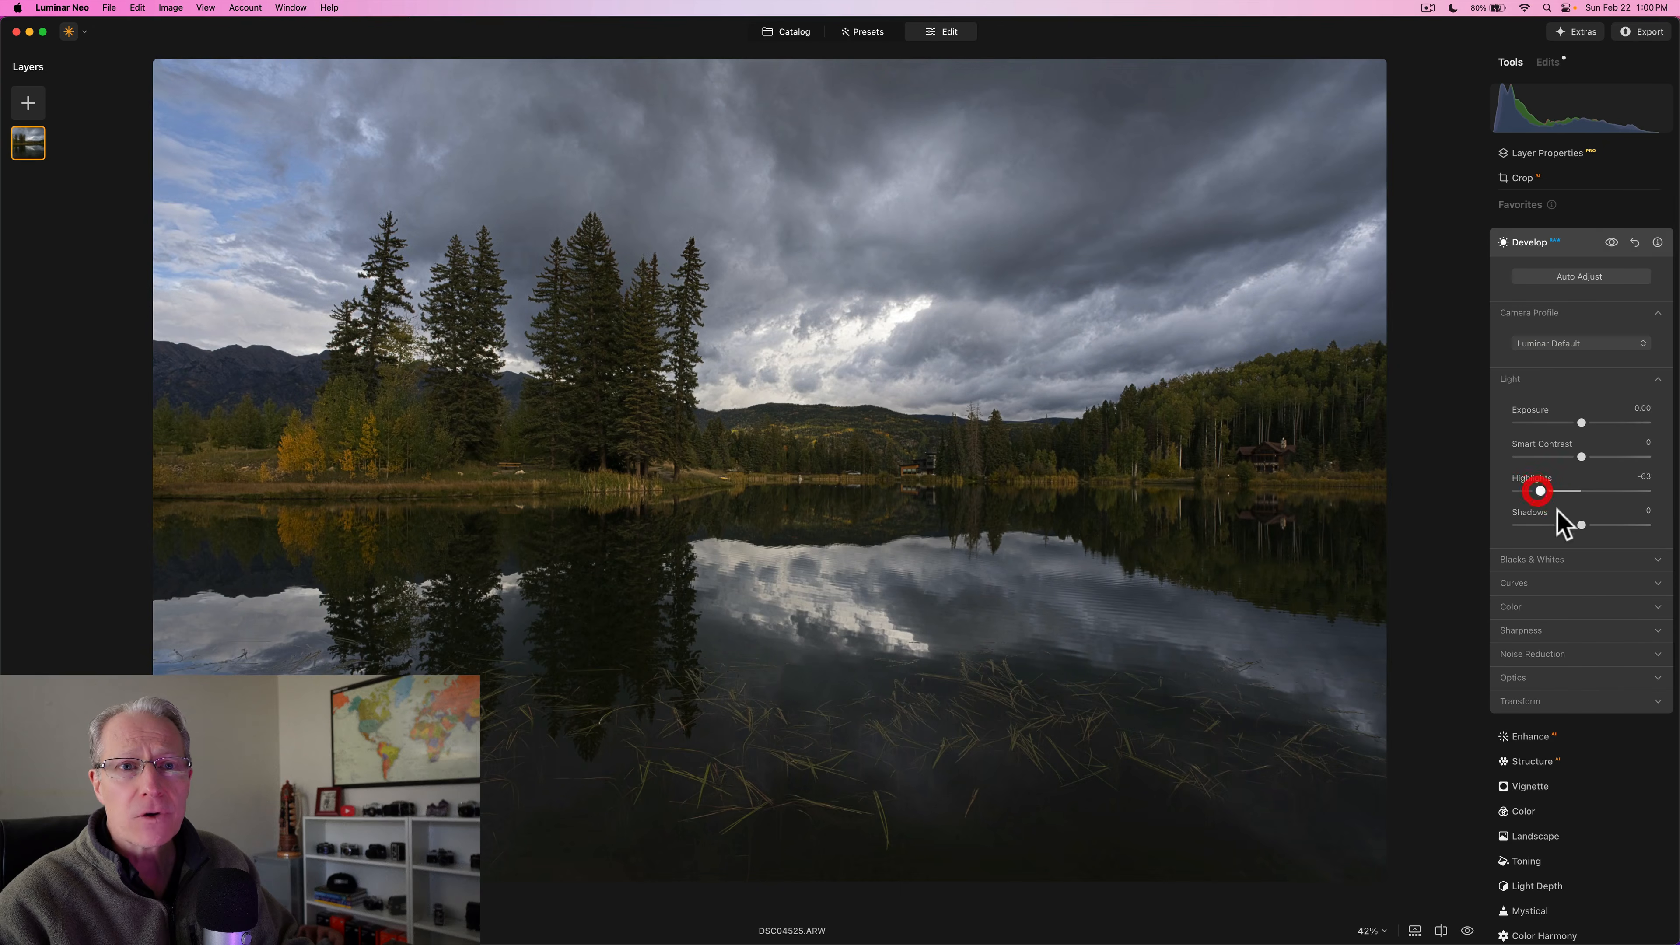
drag(1583, 527, 1601, 526)
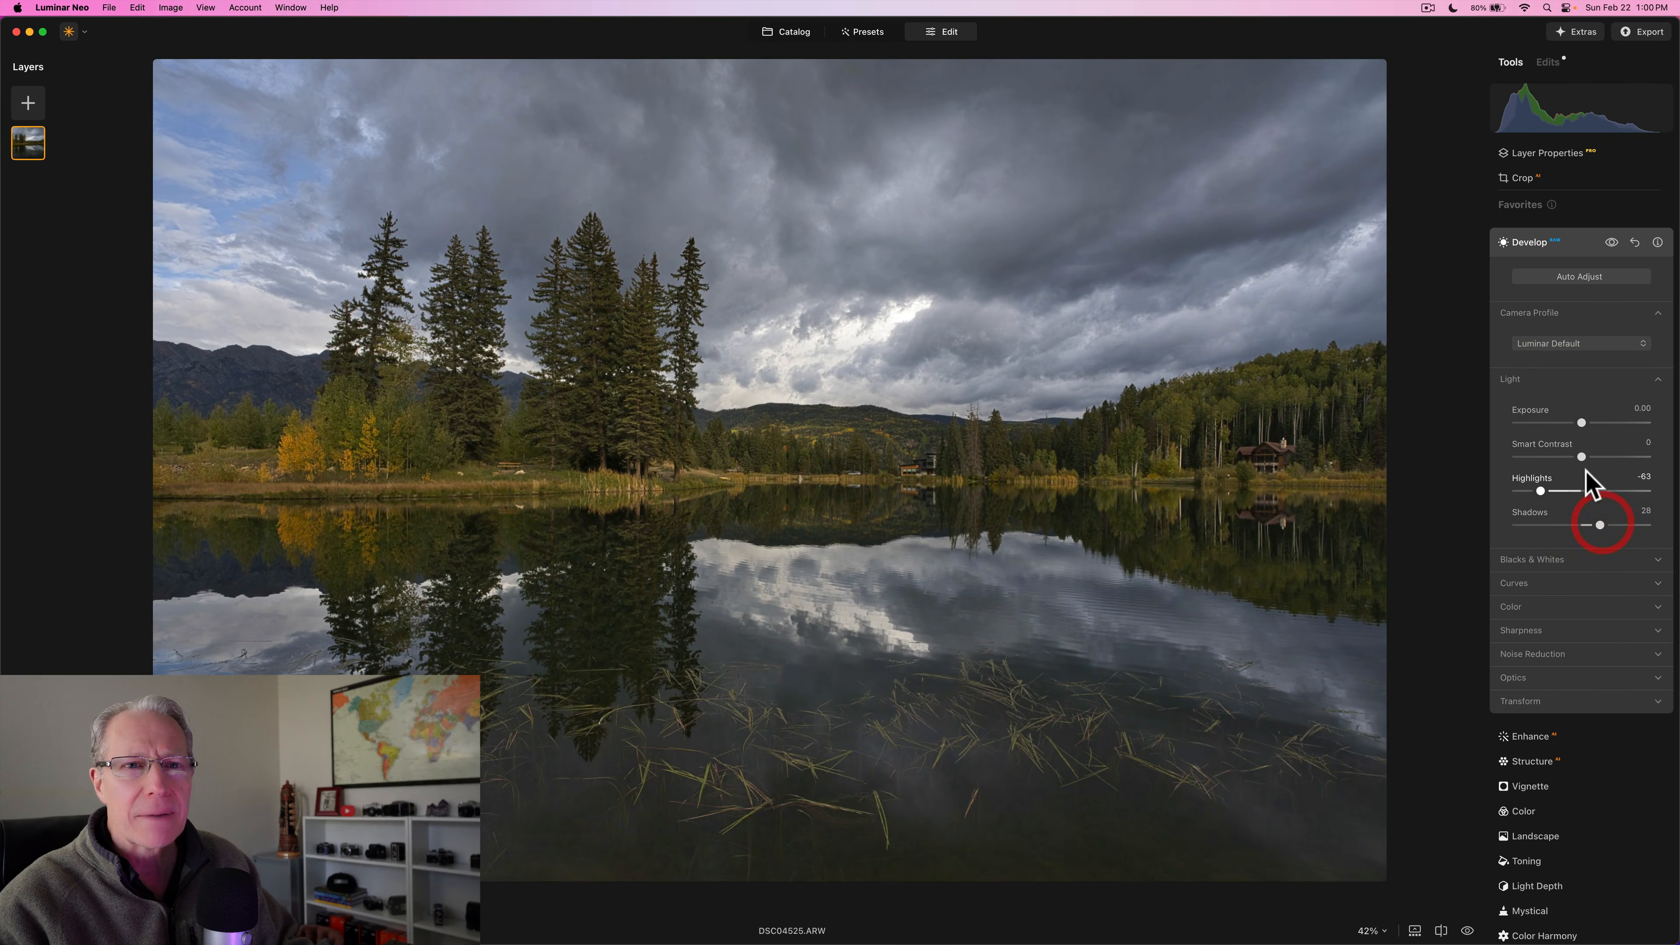
click(1586, 457)
Cool the photo's white balance in Develop by setting the Temperature to 5839
click(1542, 606)
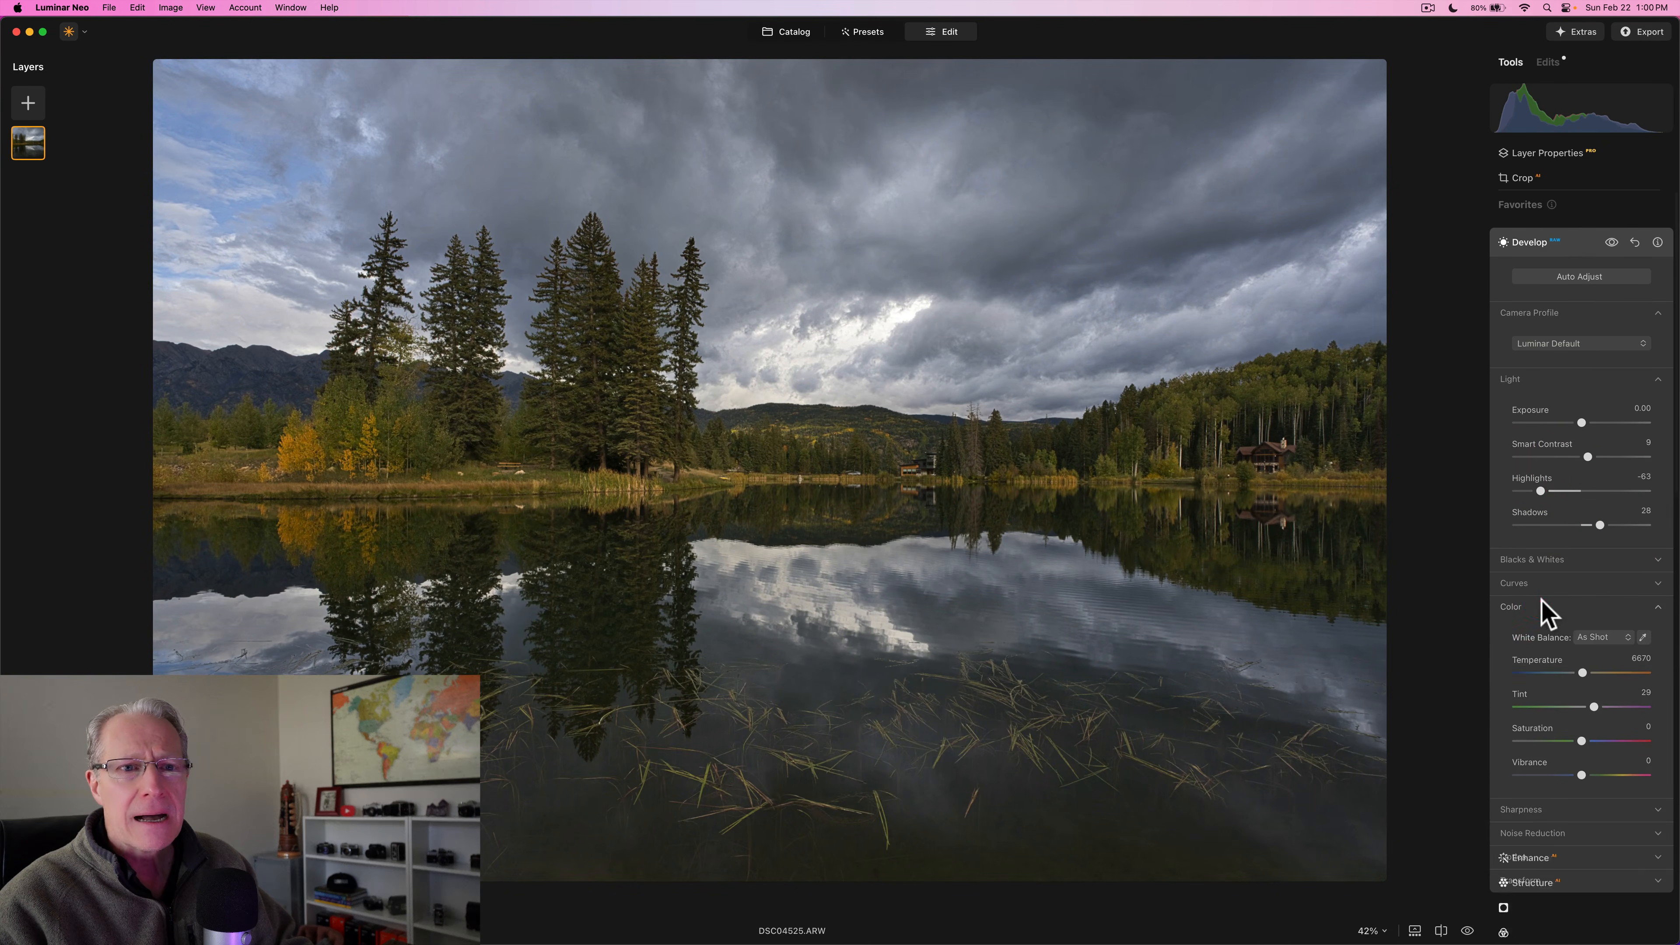
click(1578, 673)
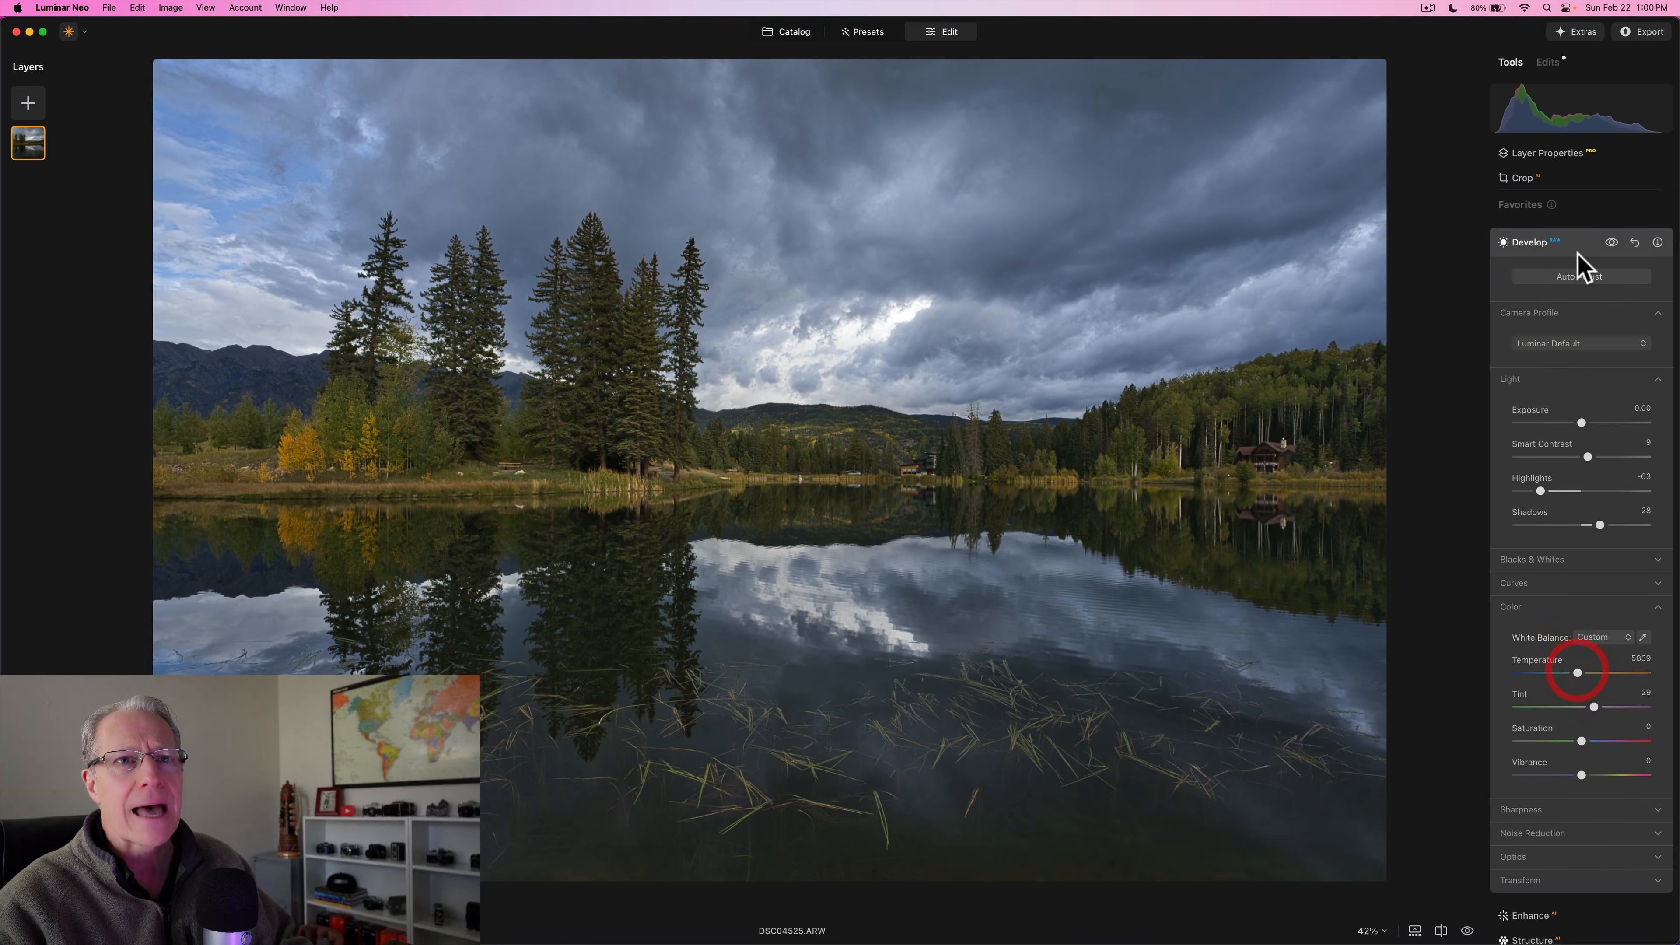
click(1575, 246)
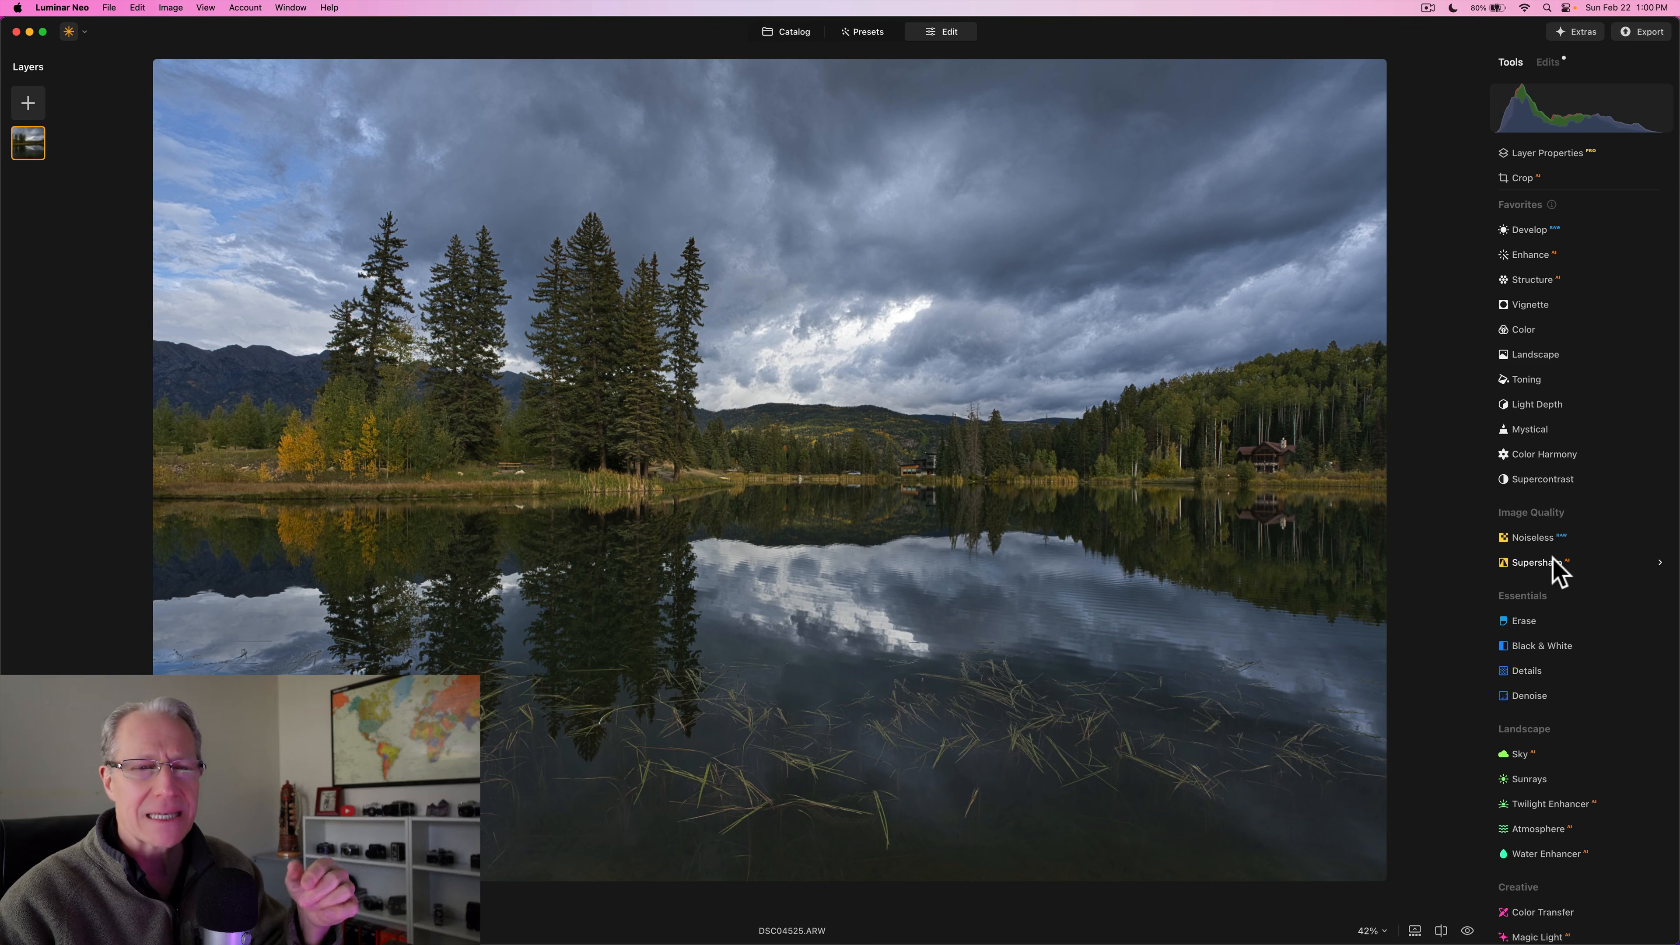
In Supercontrast, set Highlights Contrast to 19, Midtones Contrast to 22 and Shadows Contrast to 23
scroll(1549, 563, down, 15)
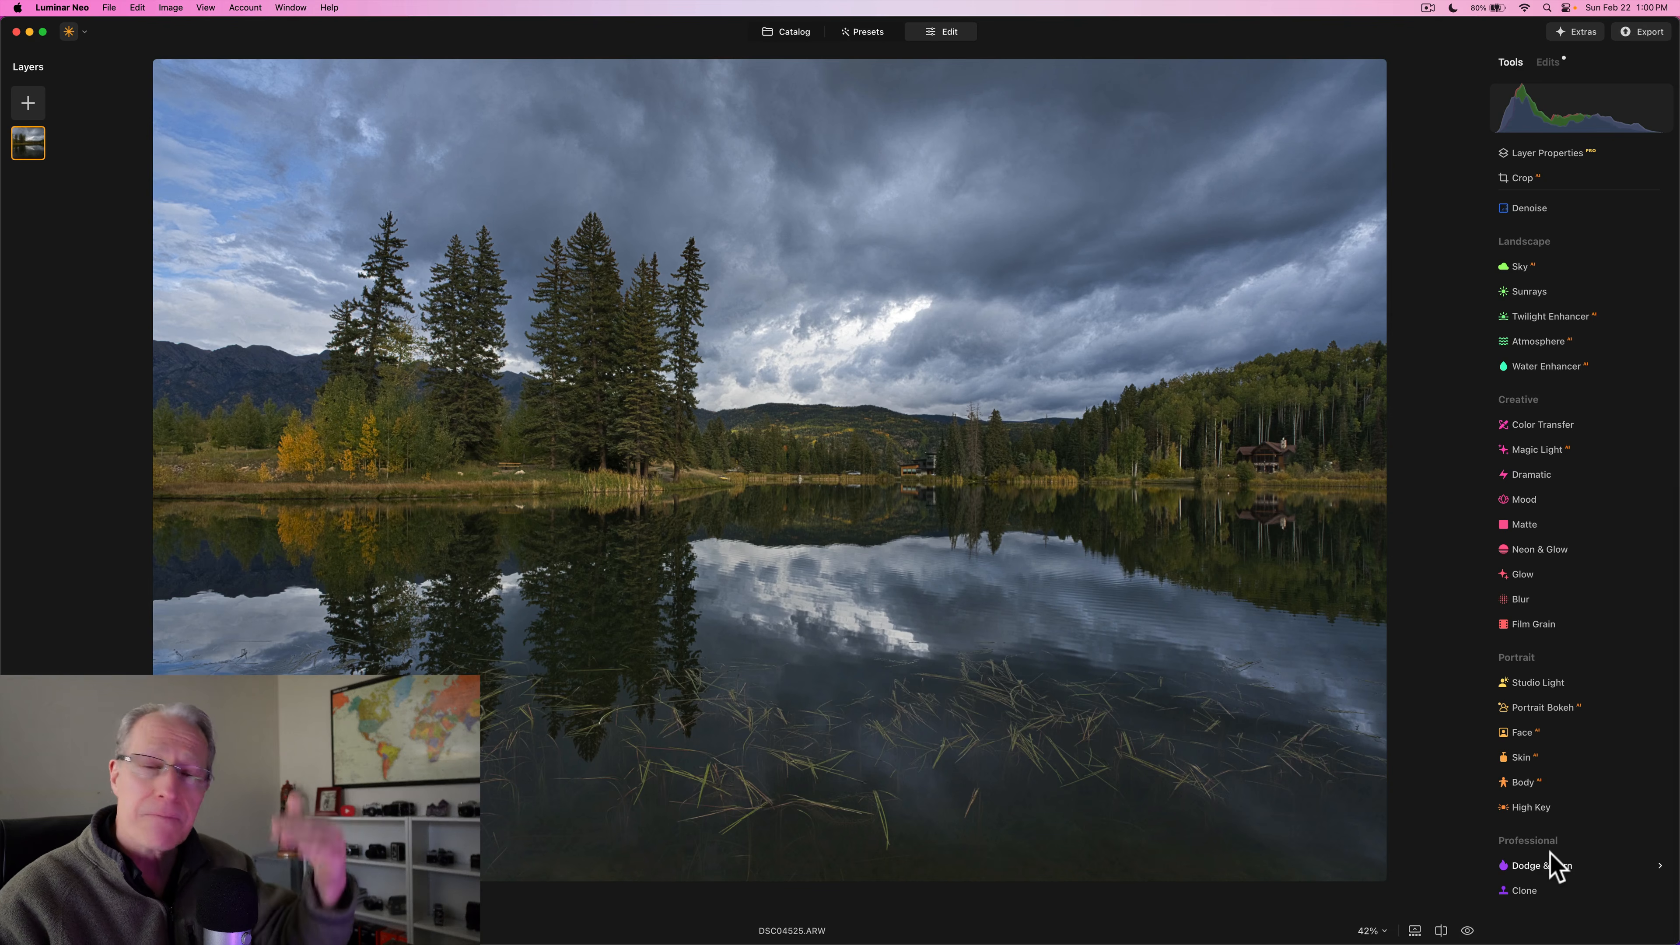
scroll(1554, 866, up, 15)
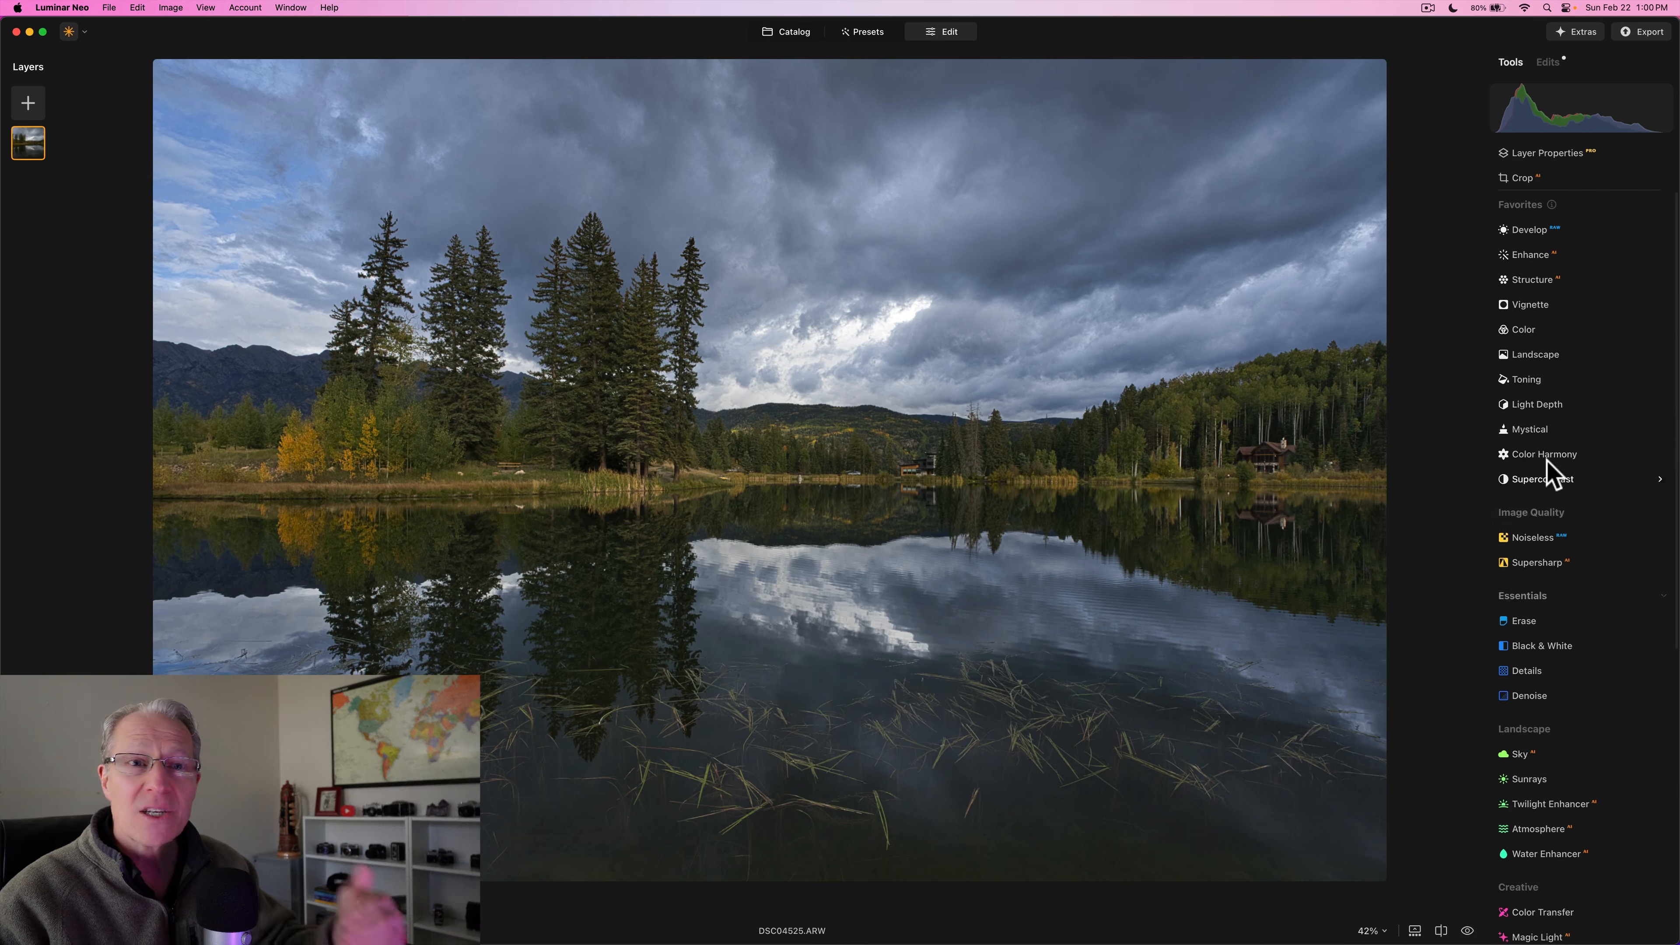
click(1545, 481)
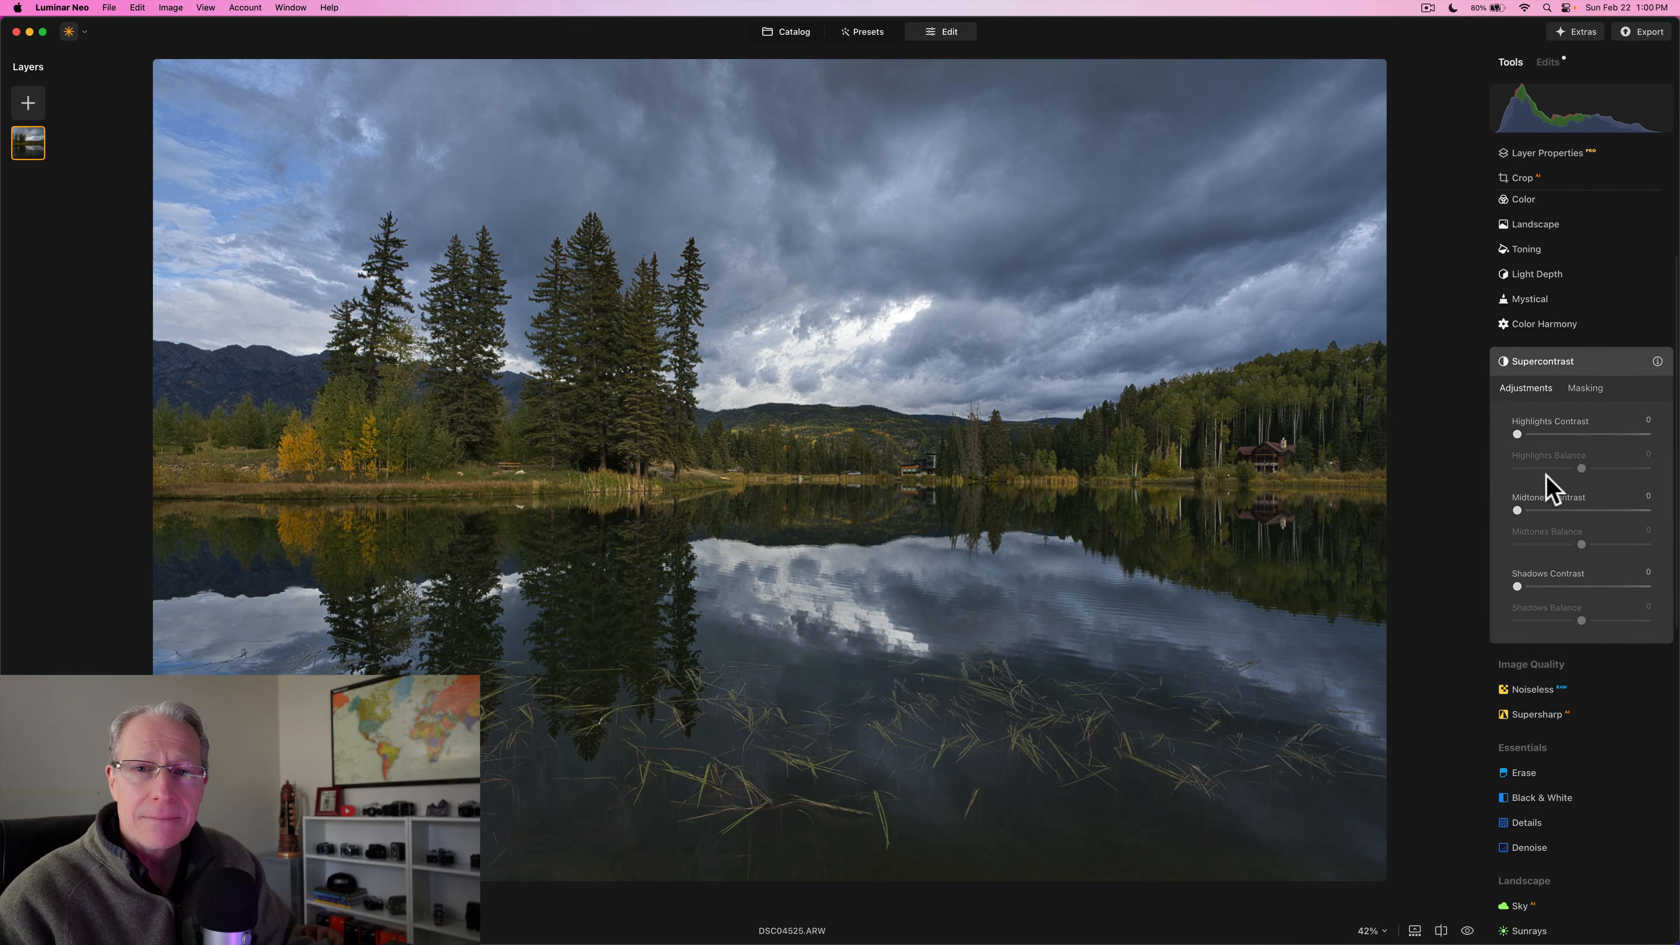
click(1539, 434)
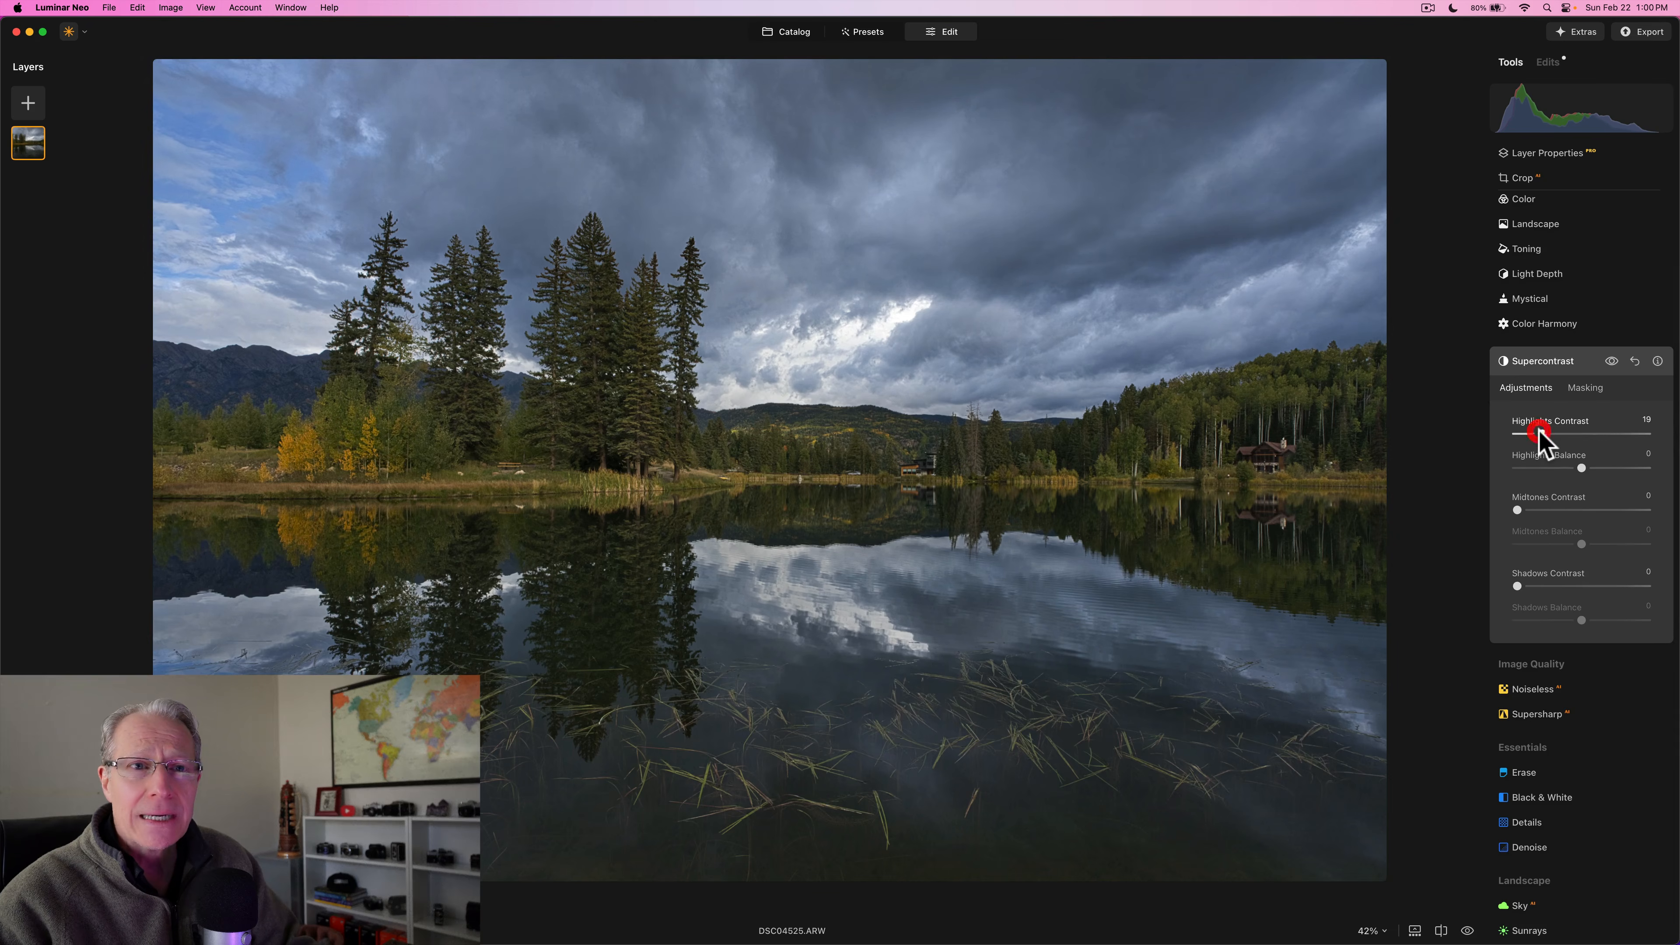
click(1546, 510)
click(1548, 586)
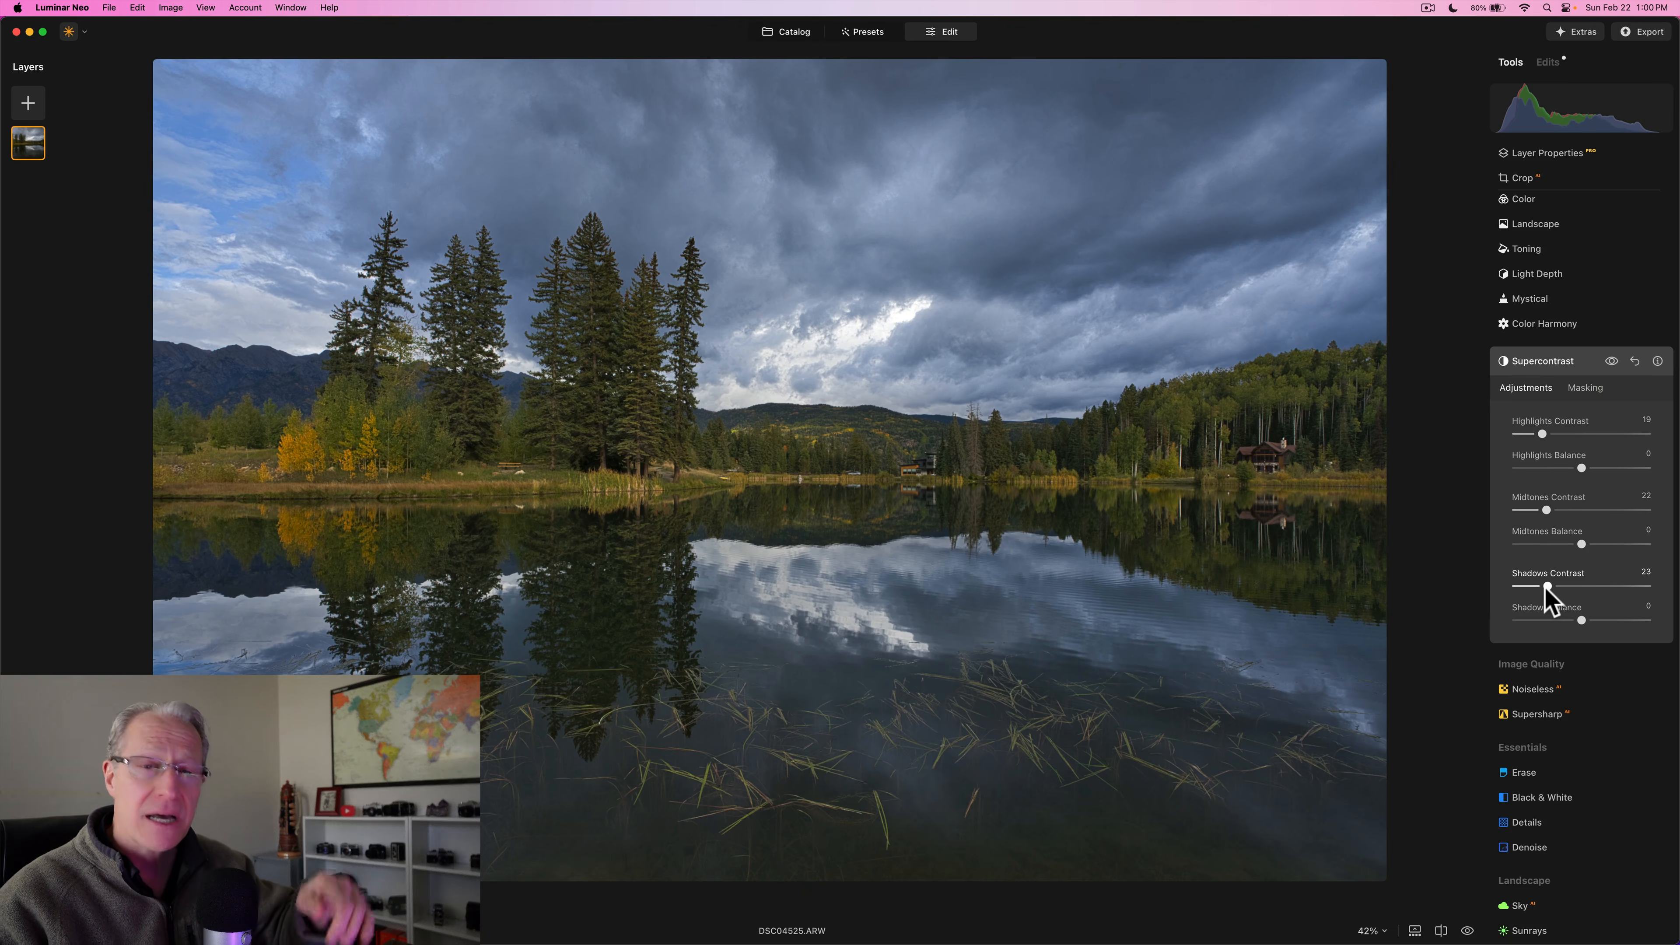
Set the Supercontrast balances to -27 for Highlights, -29 for Midtones and 11 for Shadows
mouse_move(1582, 468)
mouse_down()
mouse_move(1600, 468)
mouse_move(1564, 468)
mouse_up()
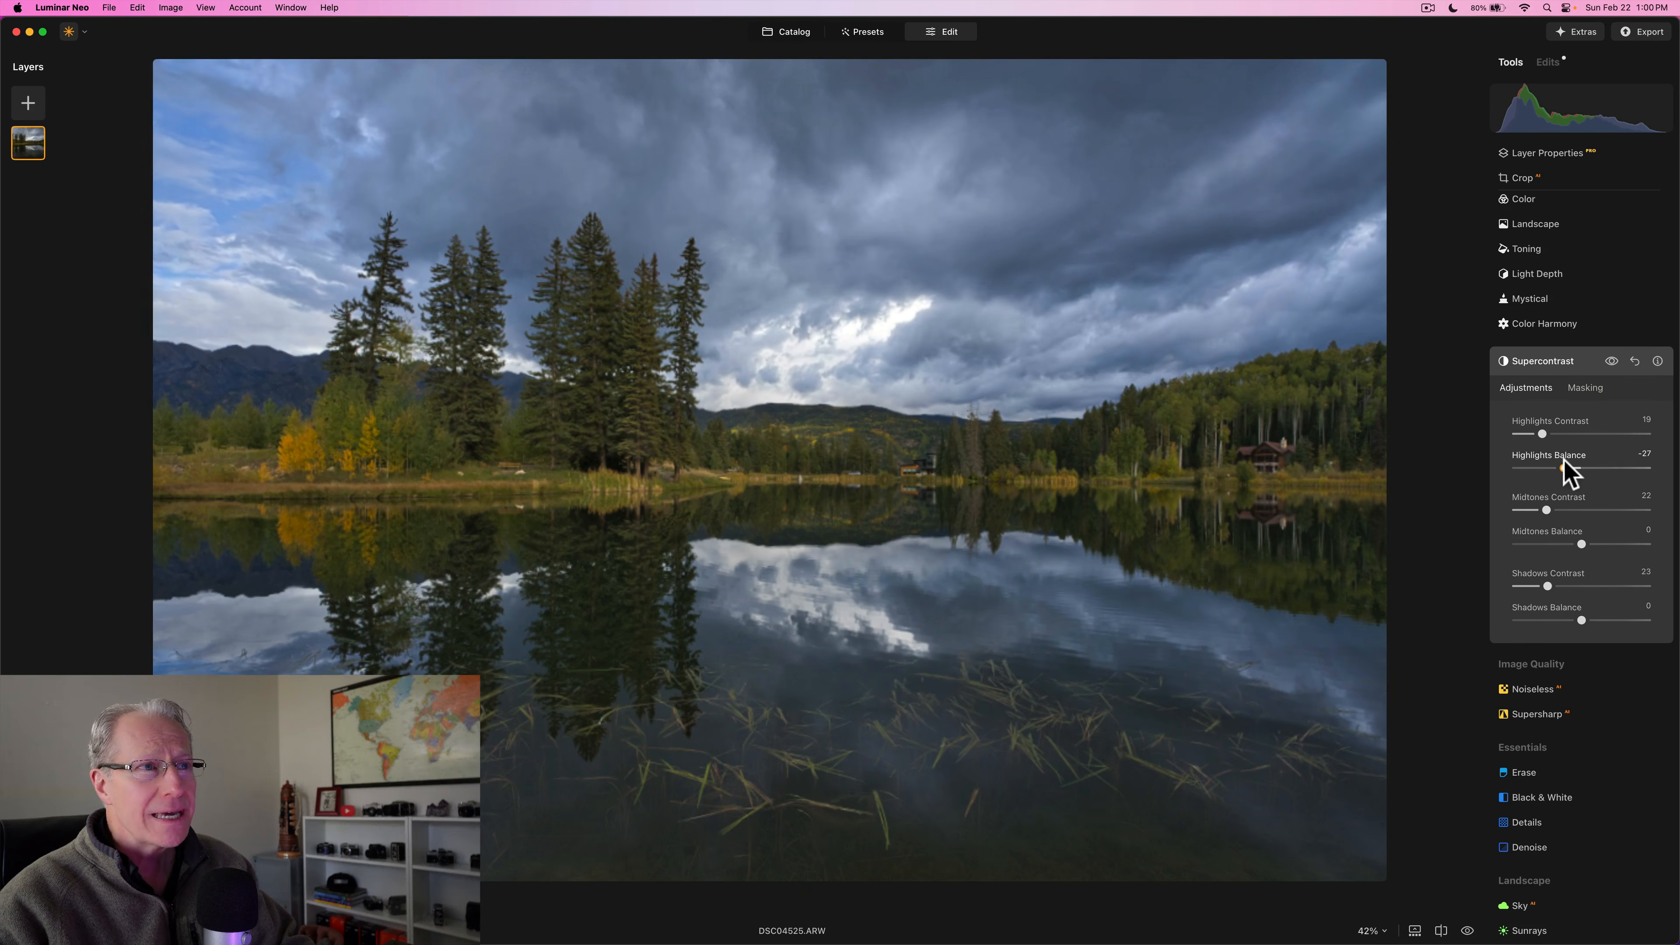
drag(1582, 544, 1562, 544)
click(1587, 622)
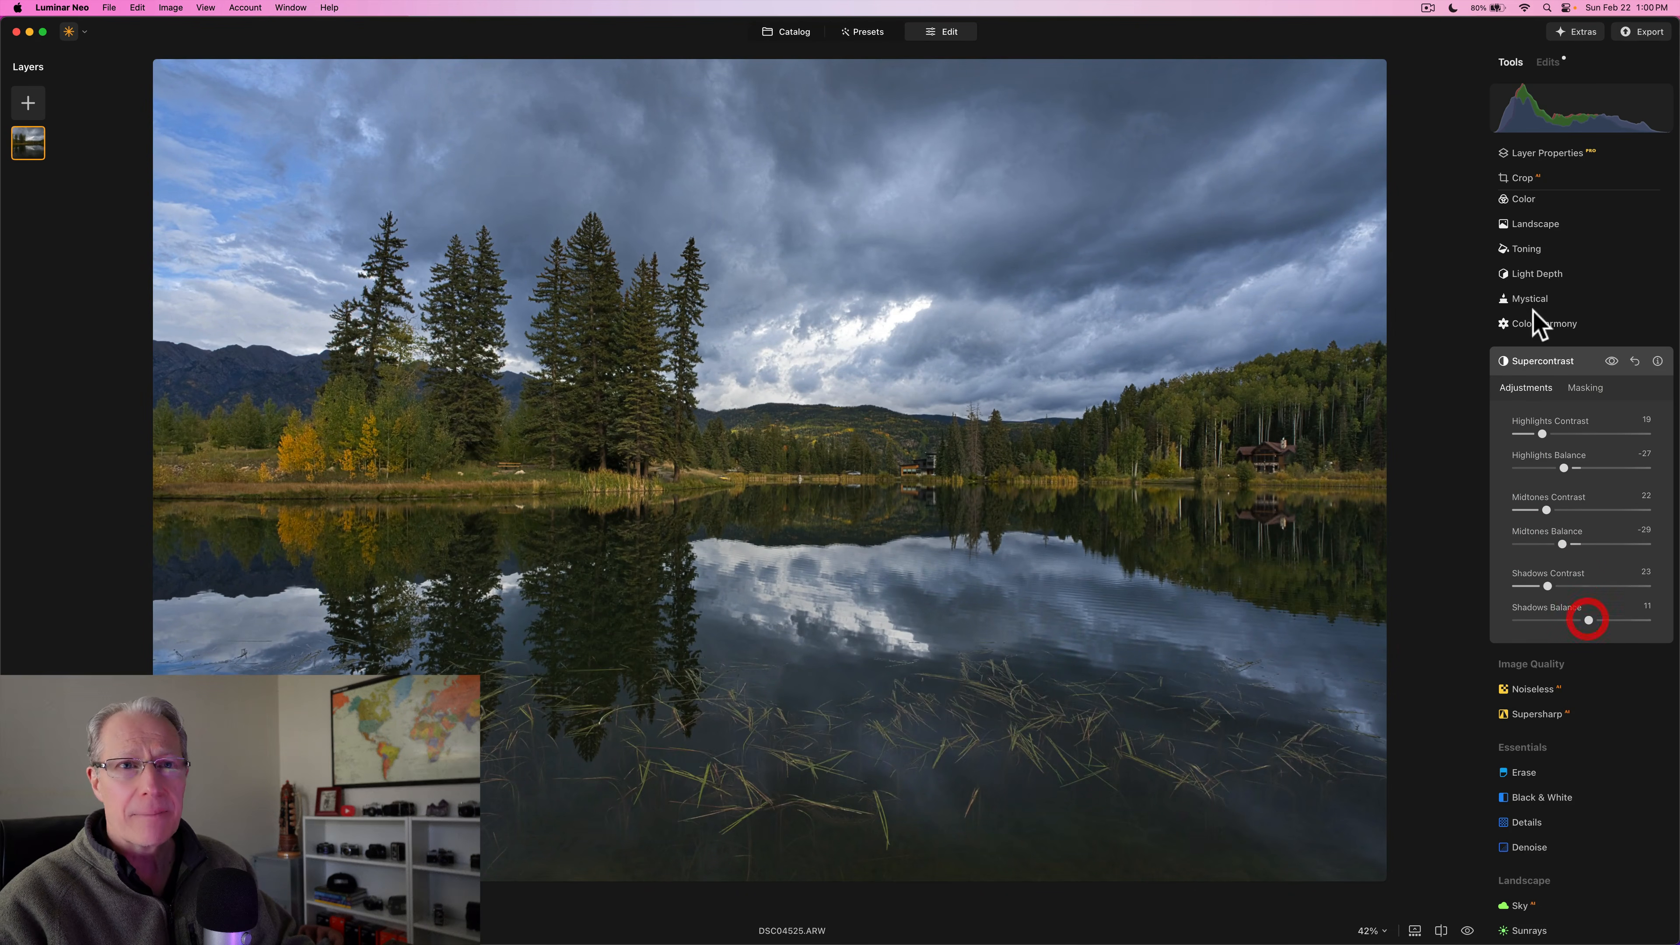
click(1545, 360)
scroll(1548, 364, up, 3)
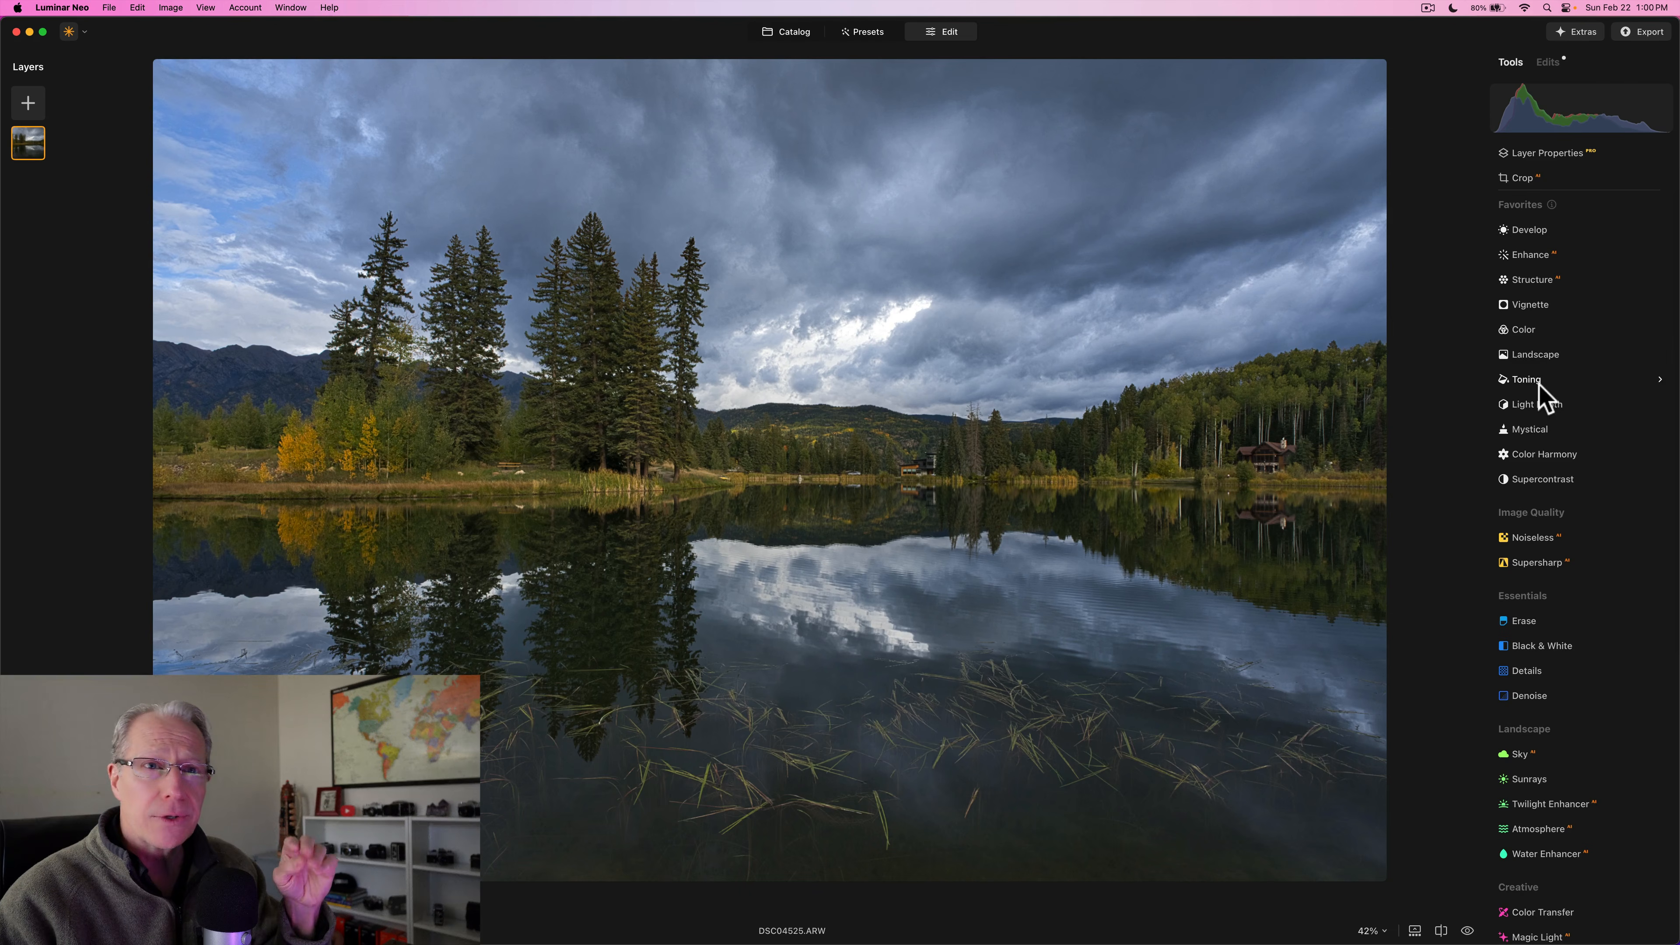
Apply Light Depth with an Amount of 32 and shift its depth plane back to include the tall trees
click(1537, 403)
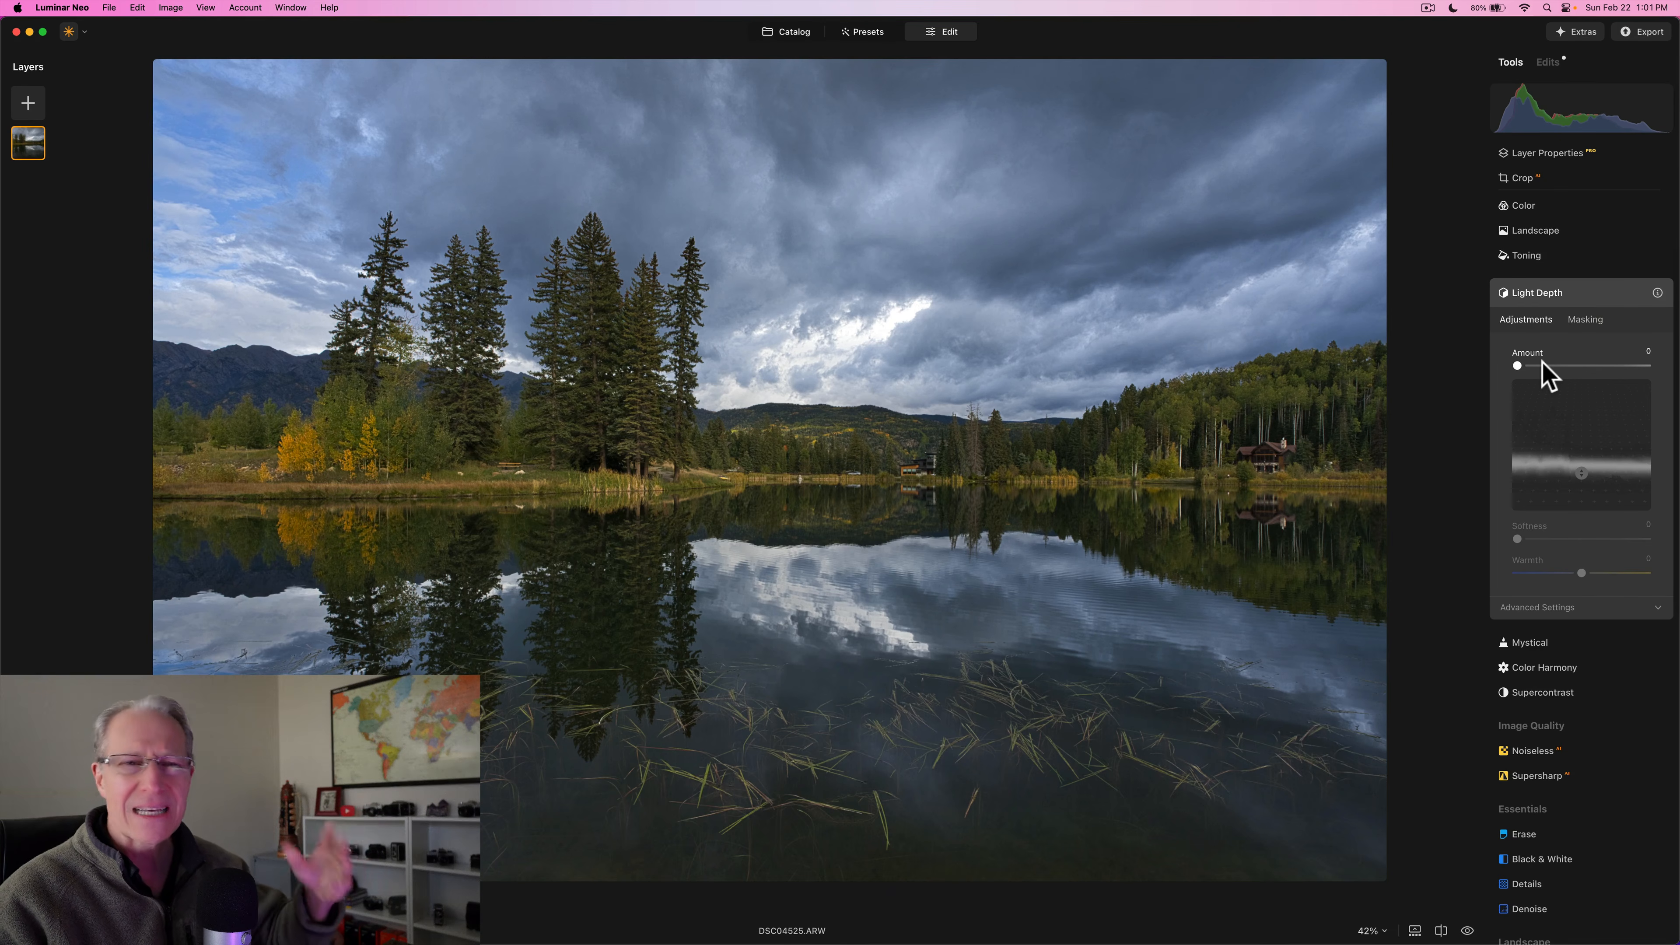
click(1555, 366)
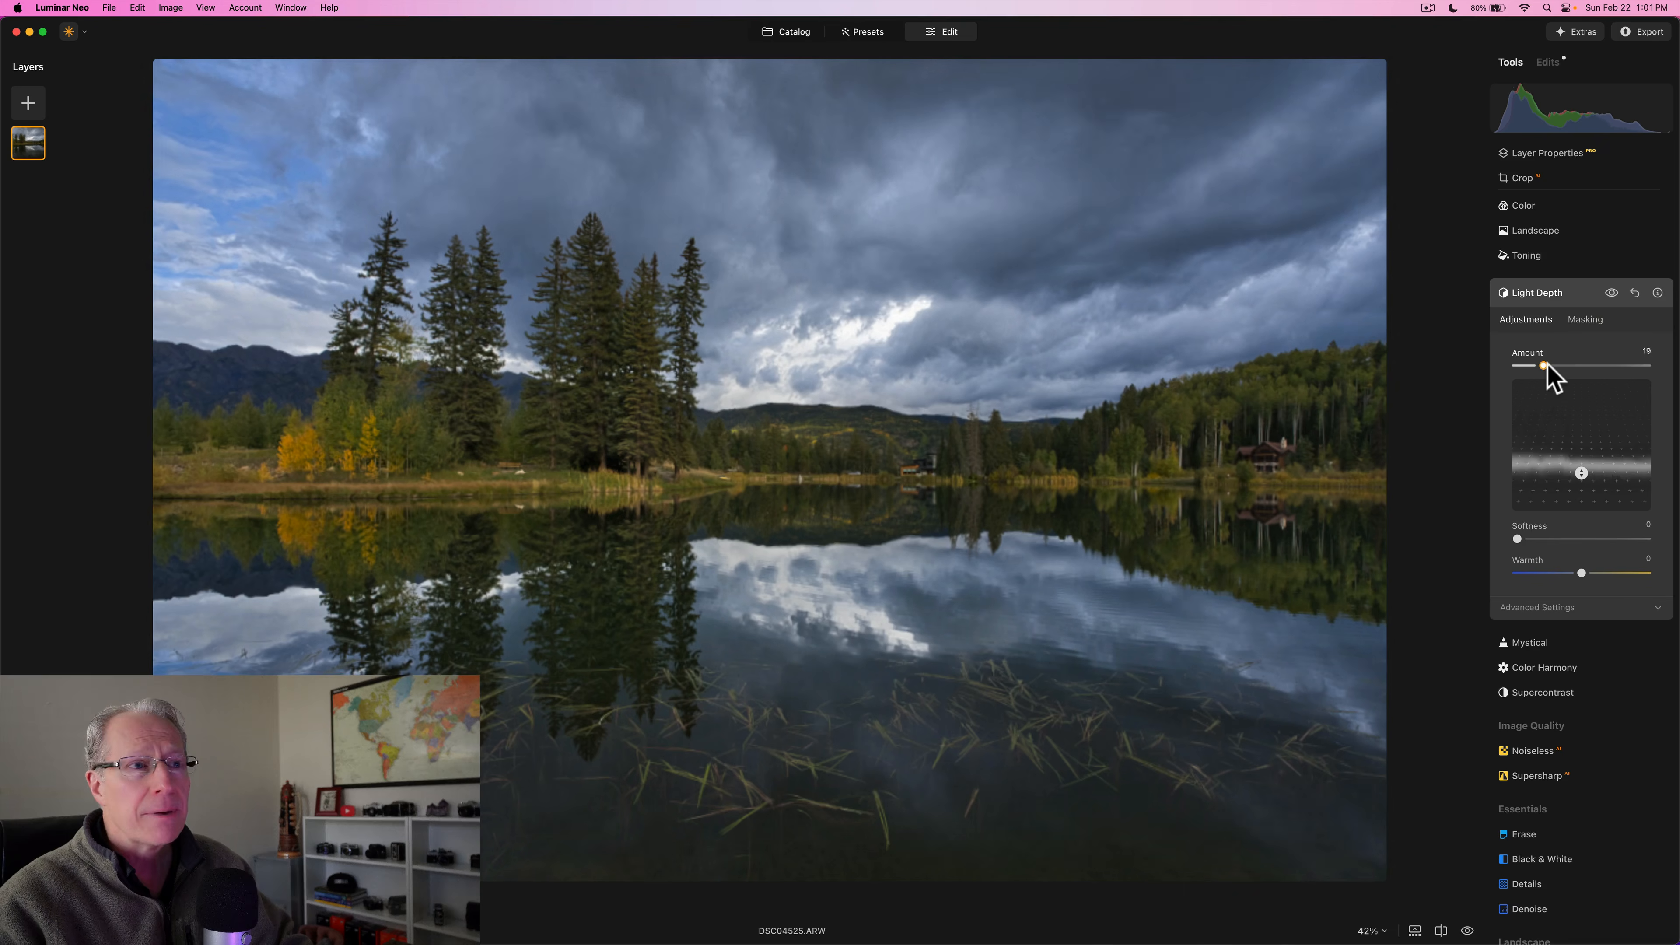
click(1558, 365)
drag(1583, 466, 1580, 438)
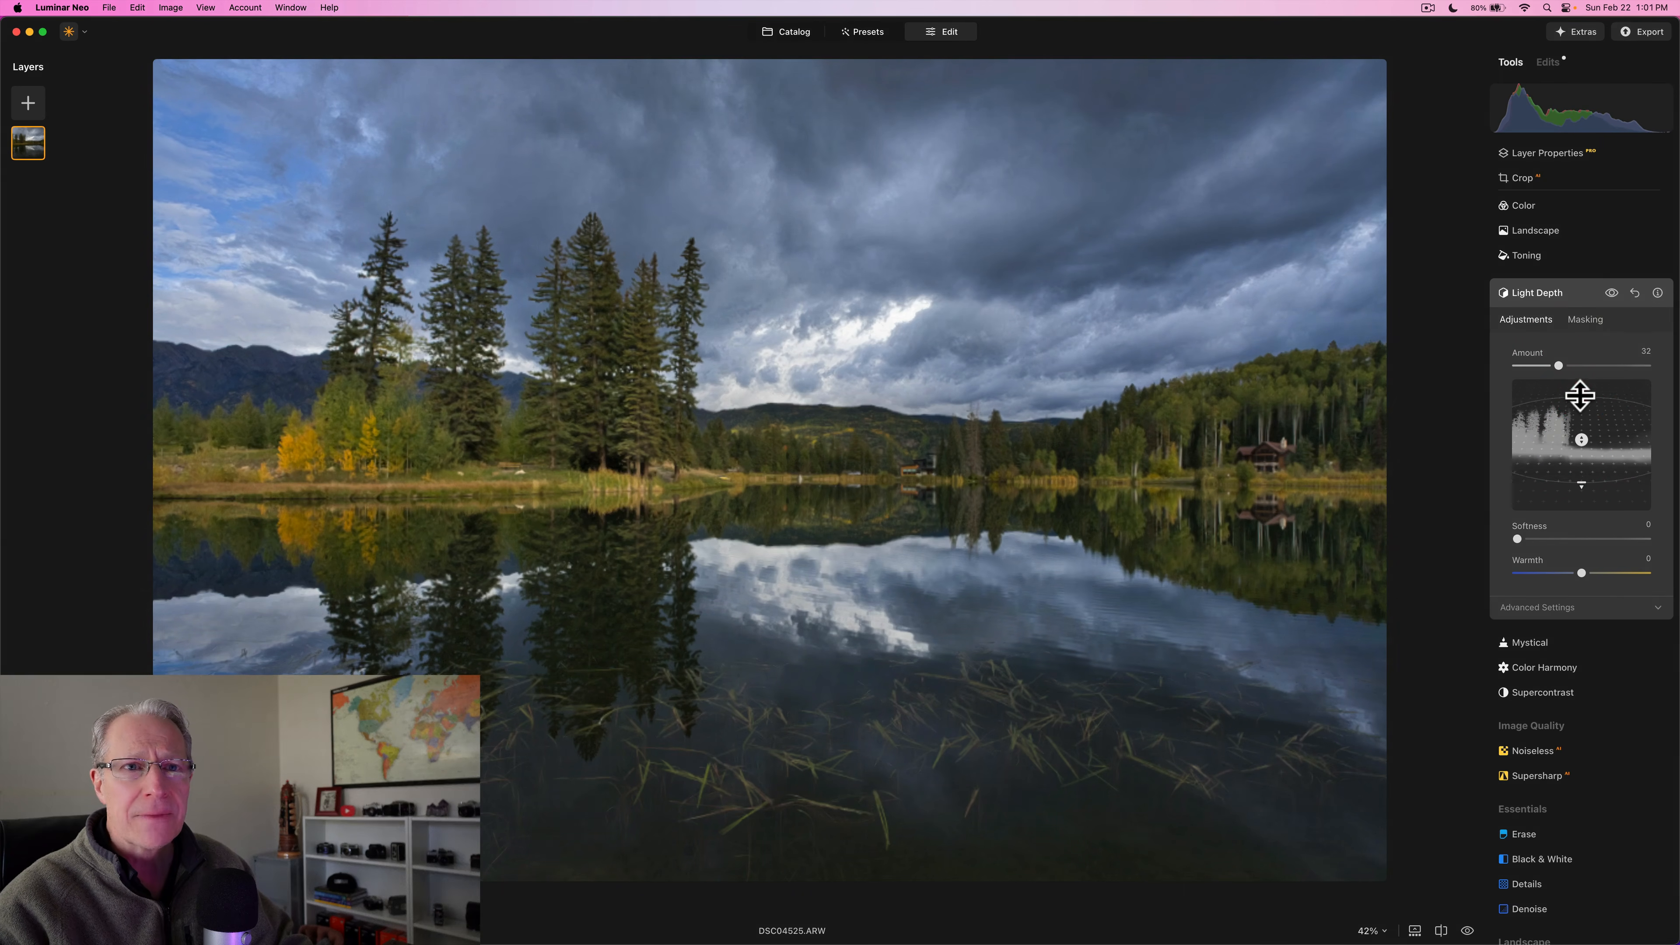
Set Light Depth's Warmth to 23, Brightness Near to -62, Warmth Near to -13, Brightness Far to -58 and Warmth Far to -20, then compare before and after
click(1585, 573)
drag(1588, 573, 1569, 660)
click(1548, 609)
scroll(1549, 619, down, 2)
scroll(1520, 457, up, 3)
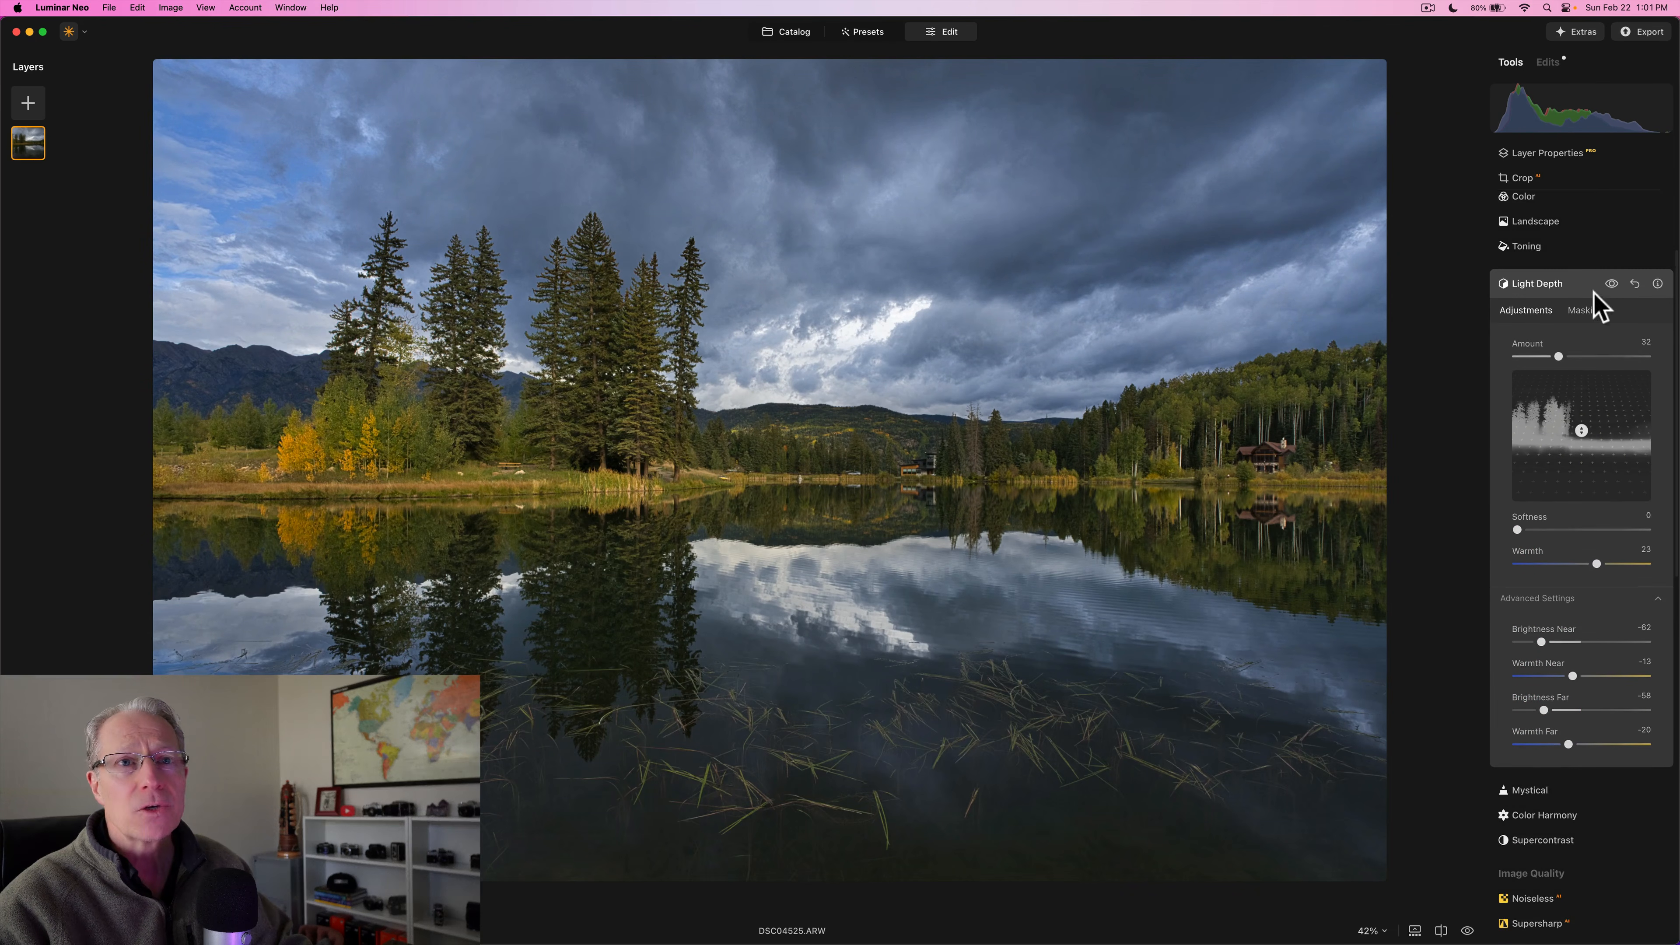
click(1611, 283)
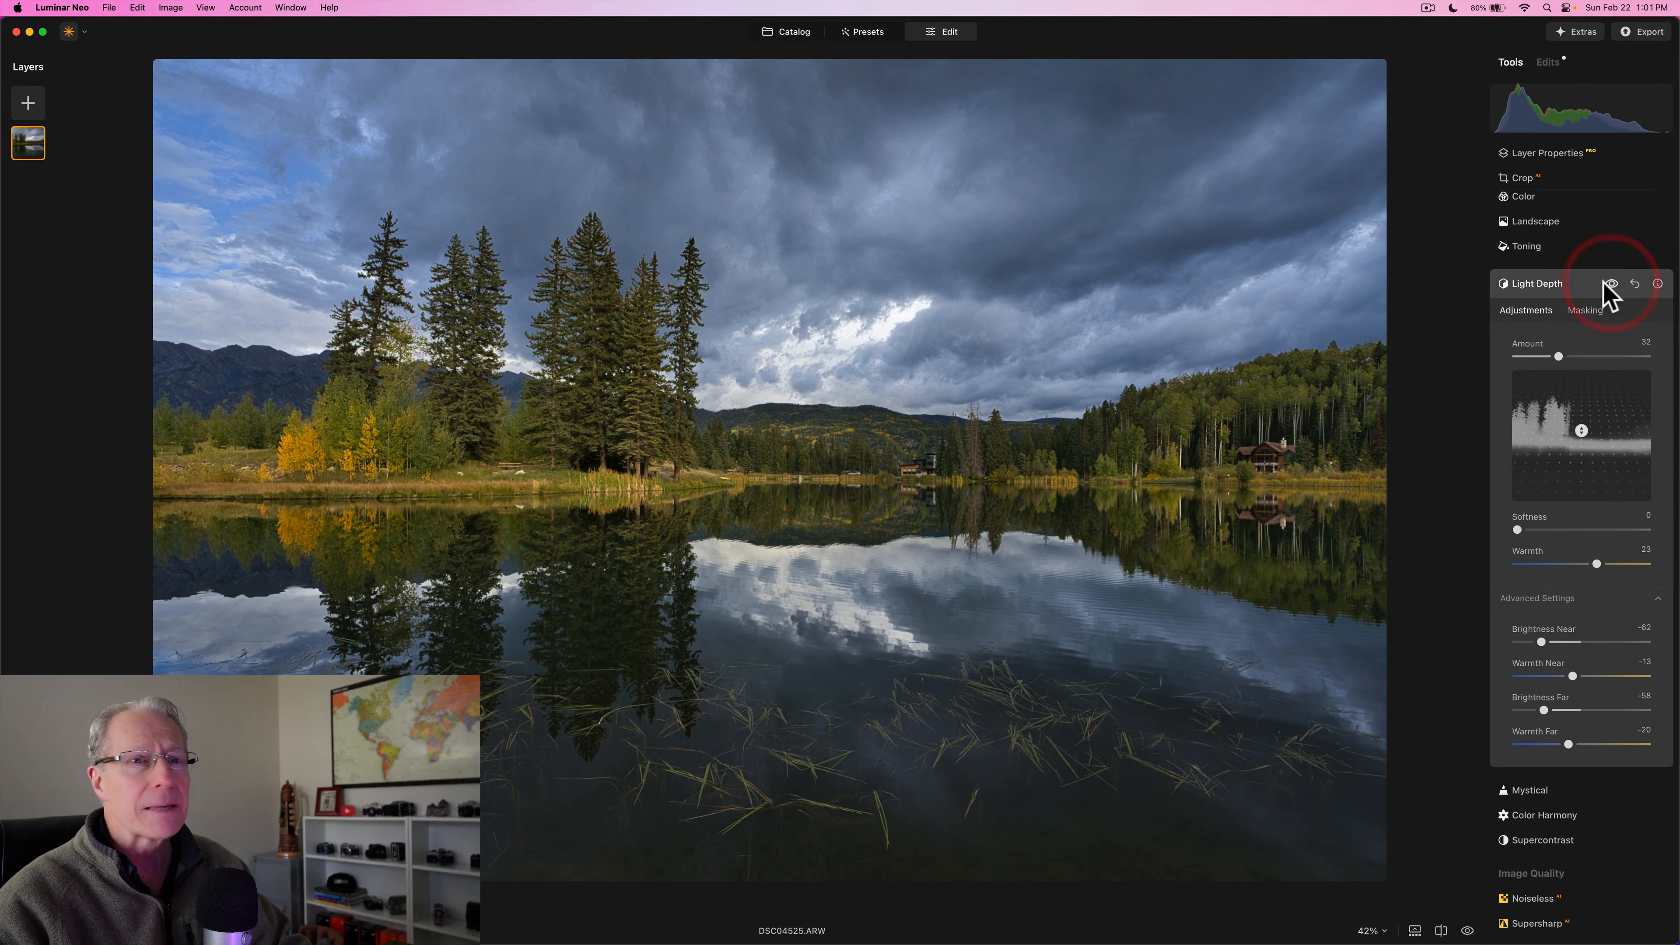
click(1581, 286)
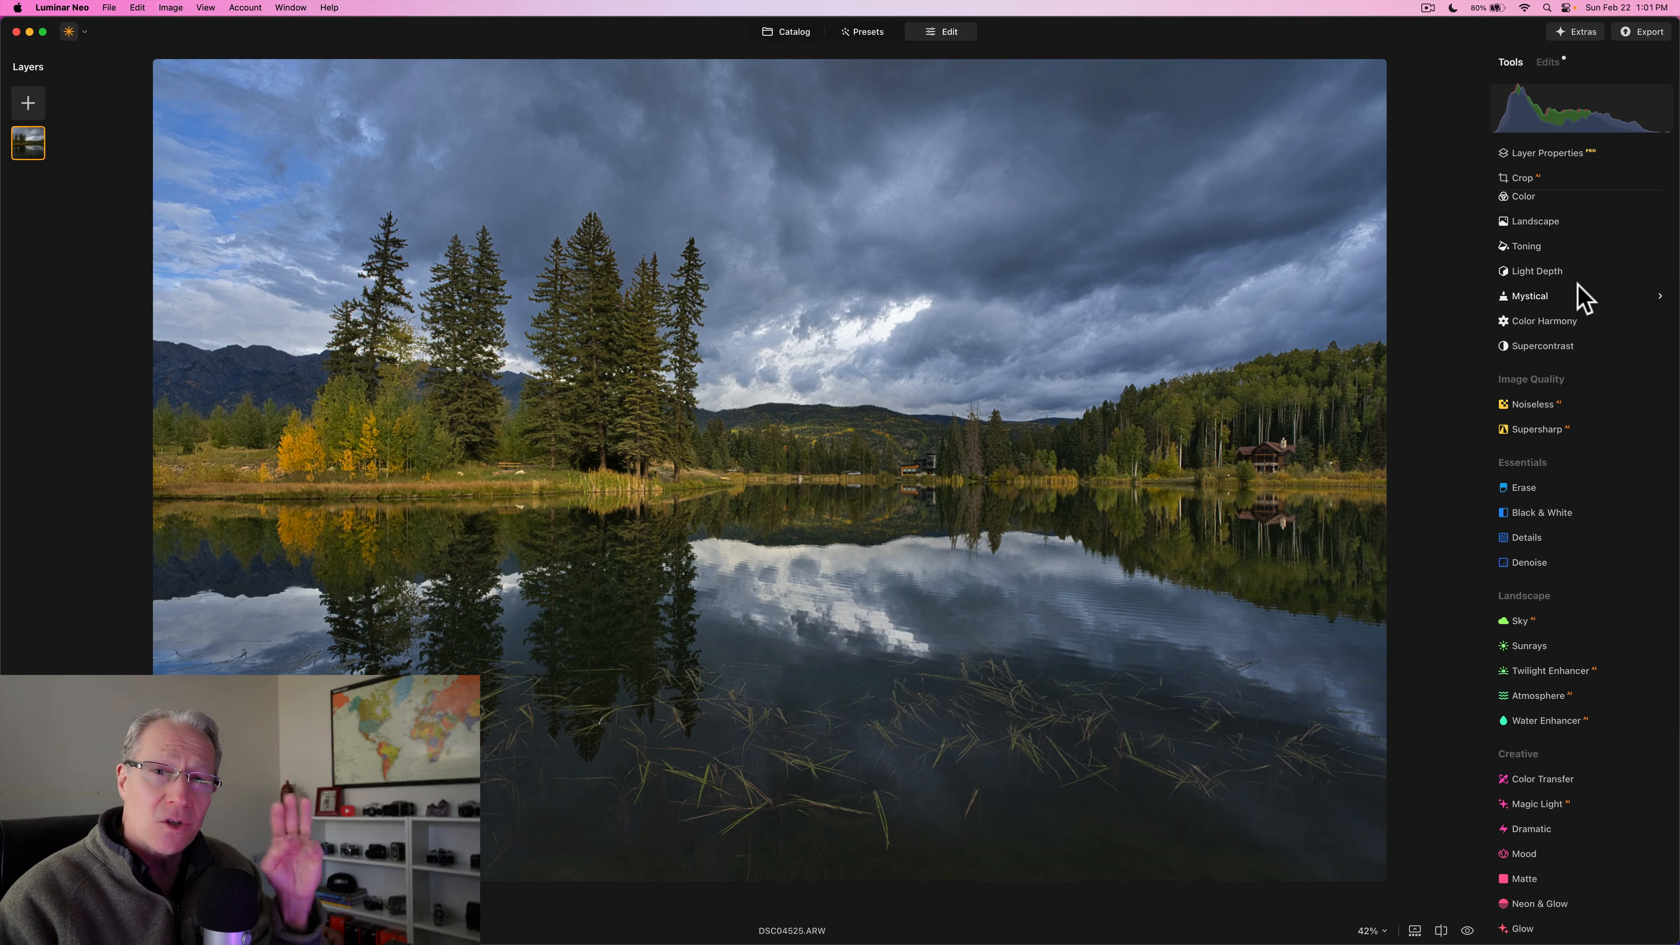
Review the list of edits applied to the photo and return to the tool list
scroll(1581, 297, up, 2)
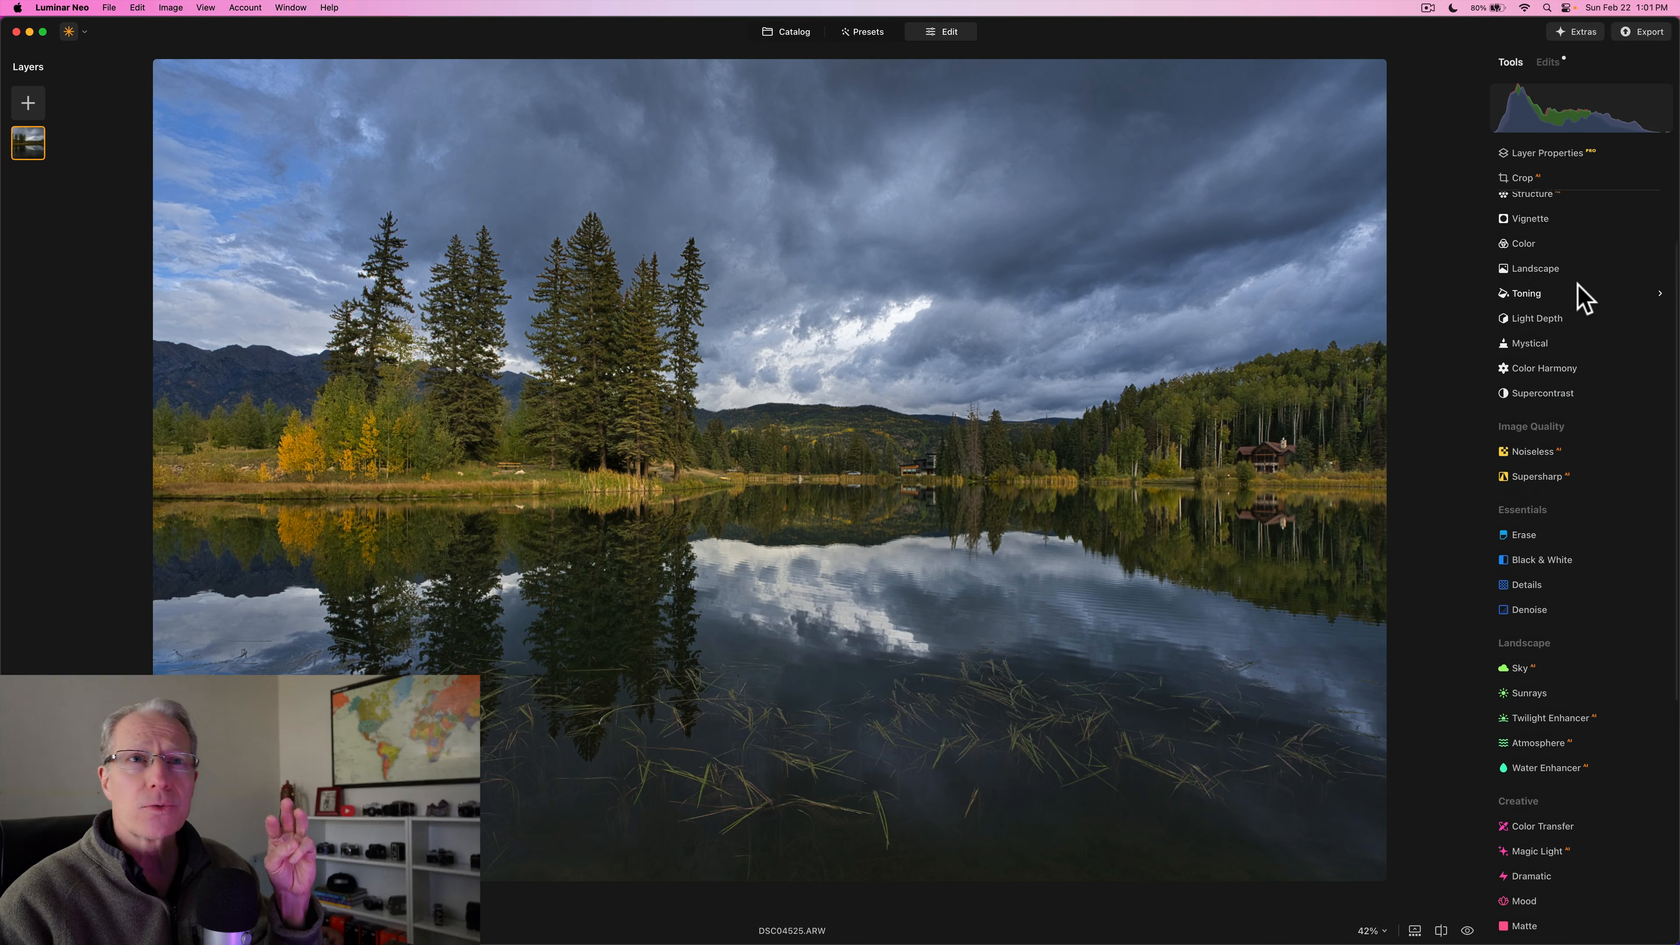
click(1550, 63)
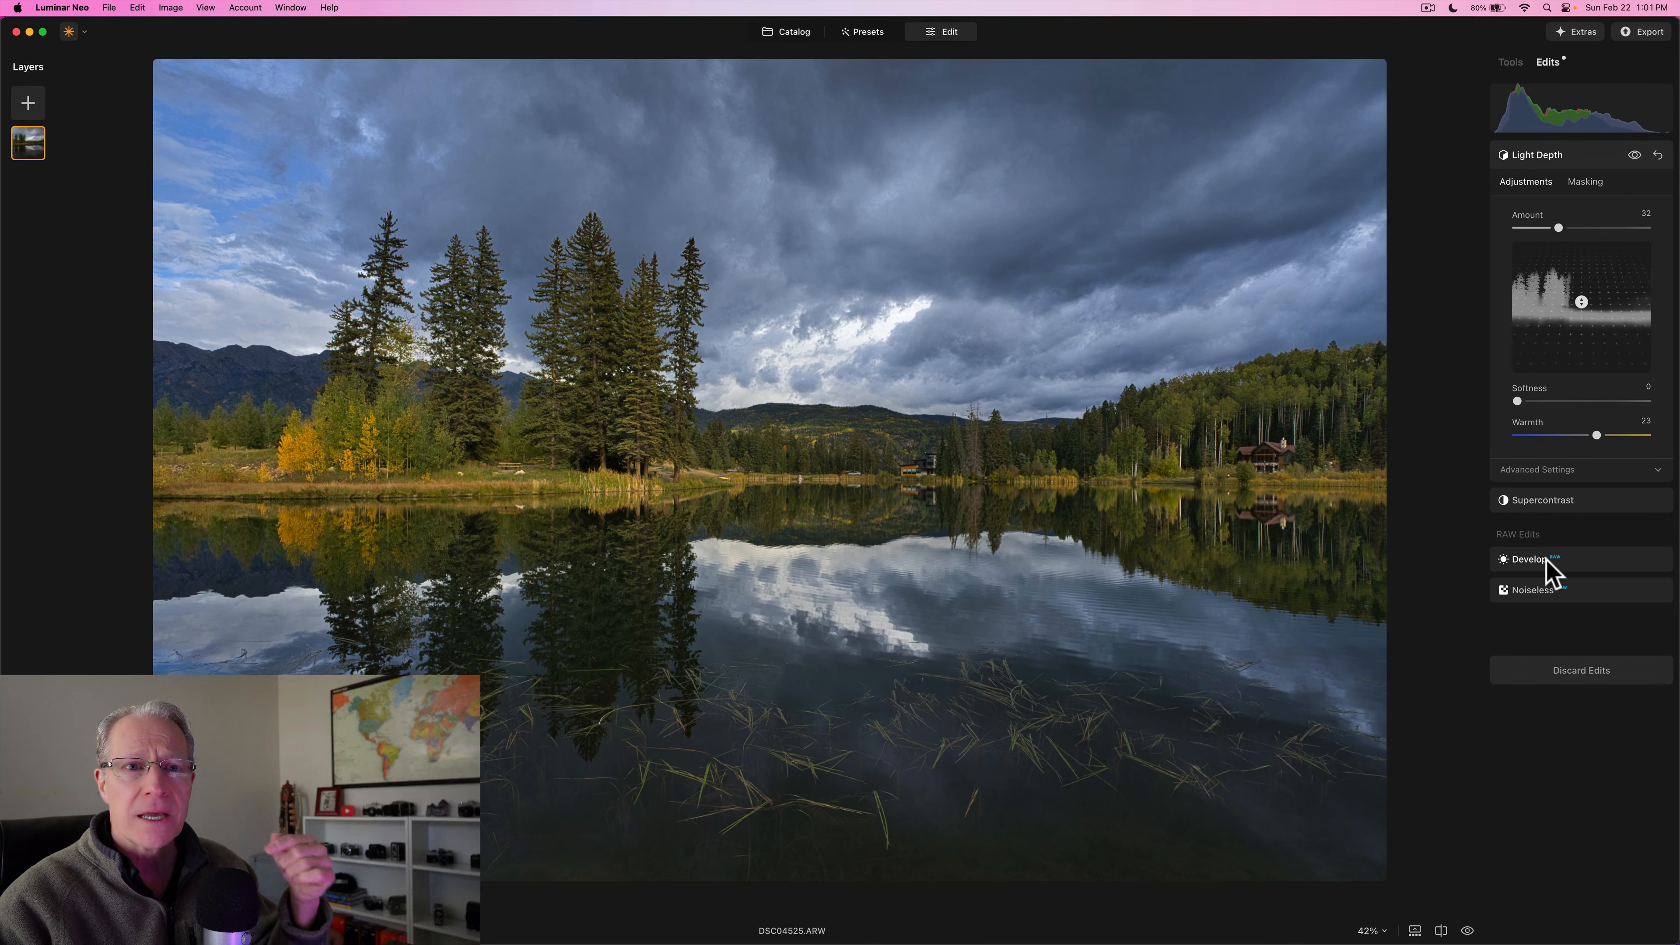
click(1514, 63)
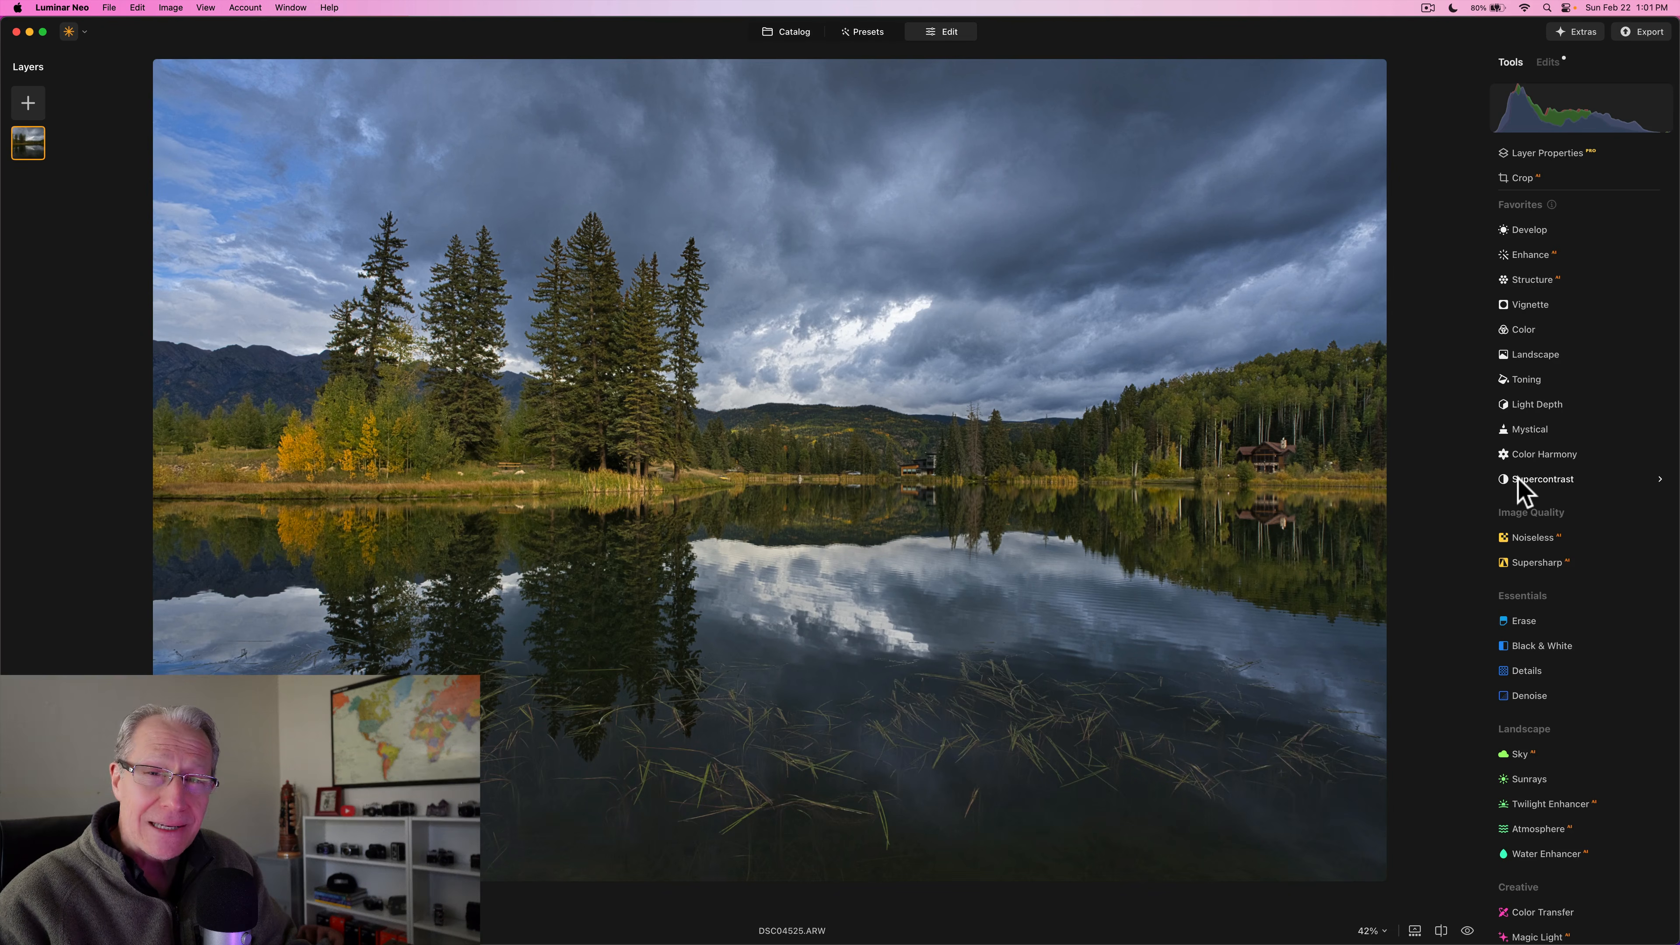
Reorder the Favorites so that Supercontrast and Light Depth come directly after Develop
drag(1518, 479, 1523, 248)
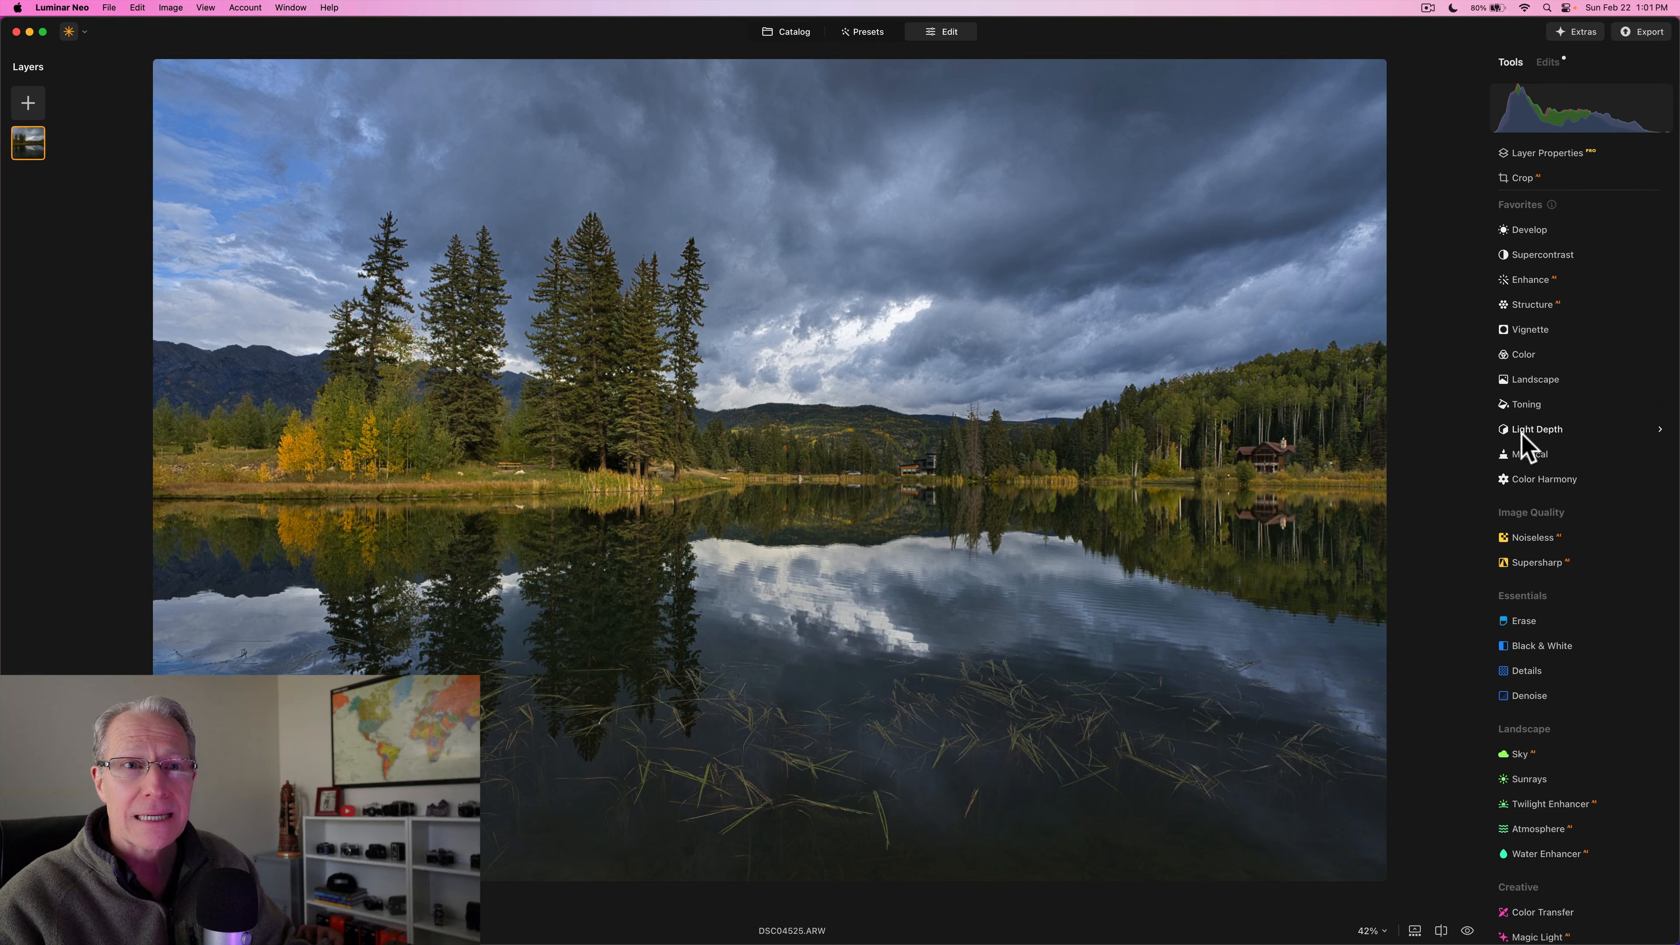
drag(1522, 430, 1519, 281)
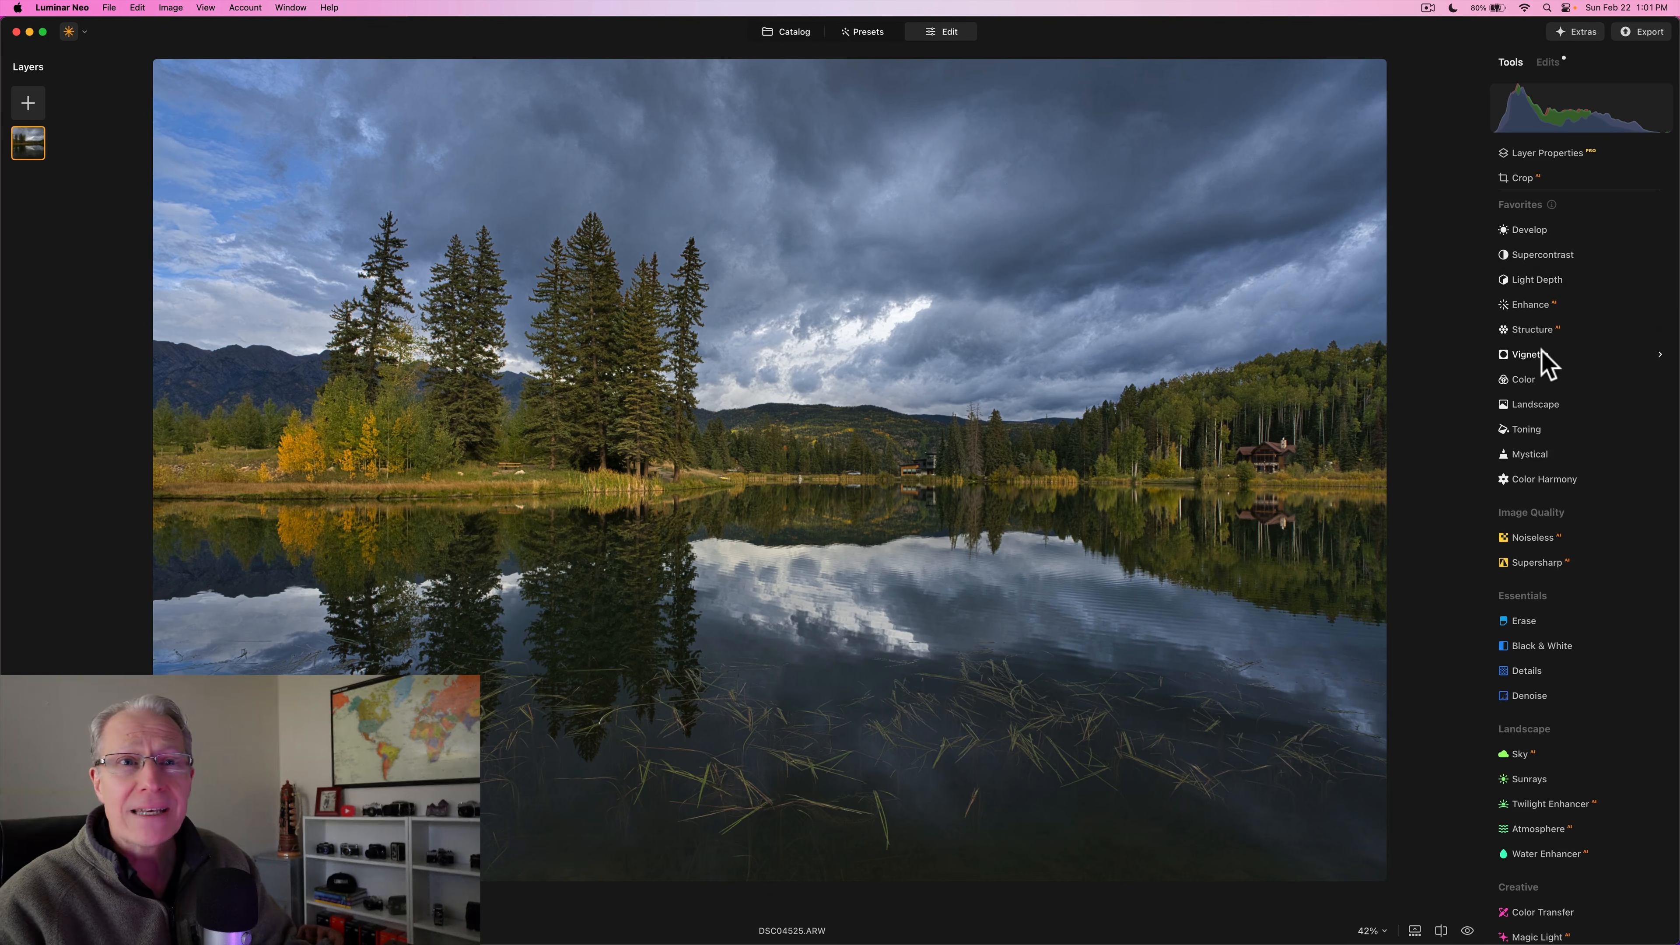
Move Enhance, Mystical and Vignette, in that order, to the end of the Favorites
drag(1532, 357, 1523, 489)
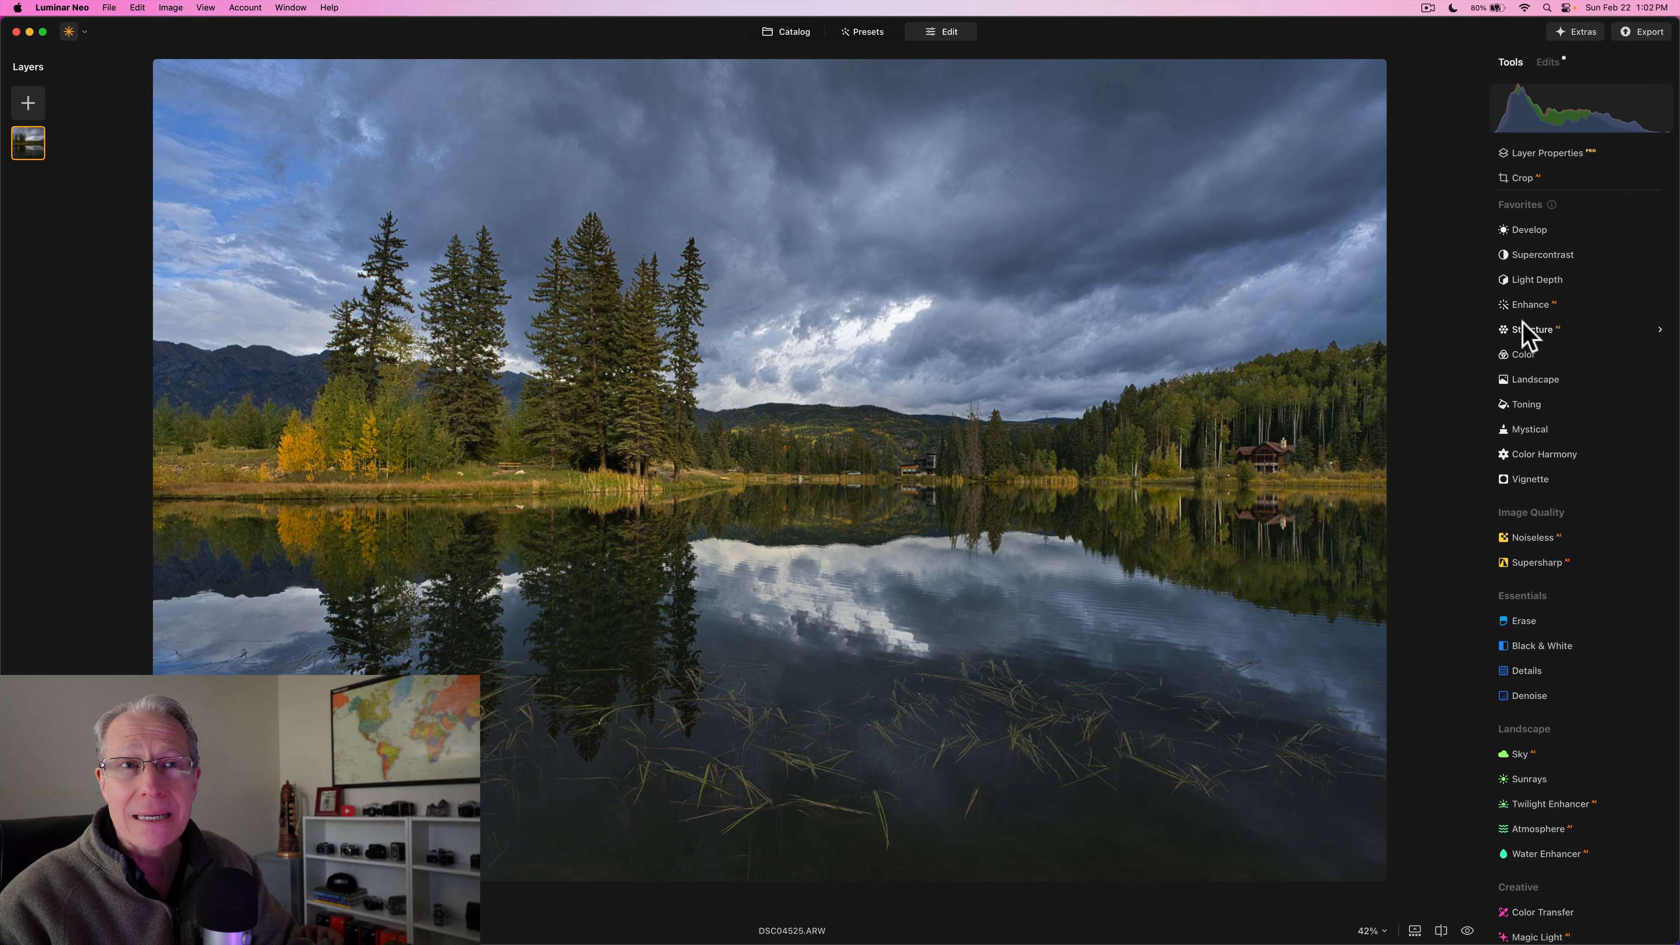
drag(1538, 331, 1530, 466)
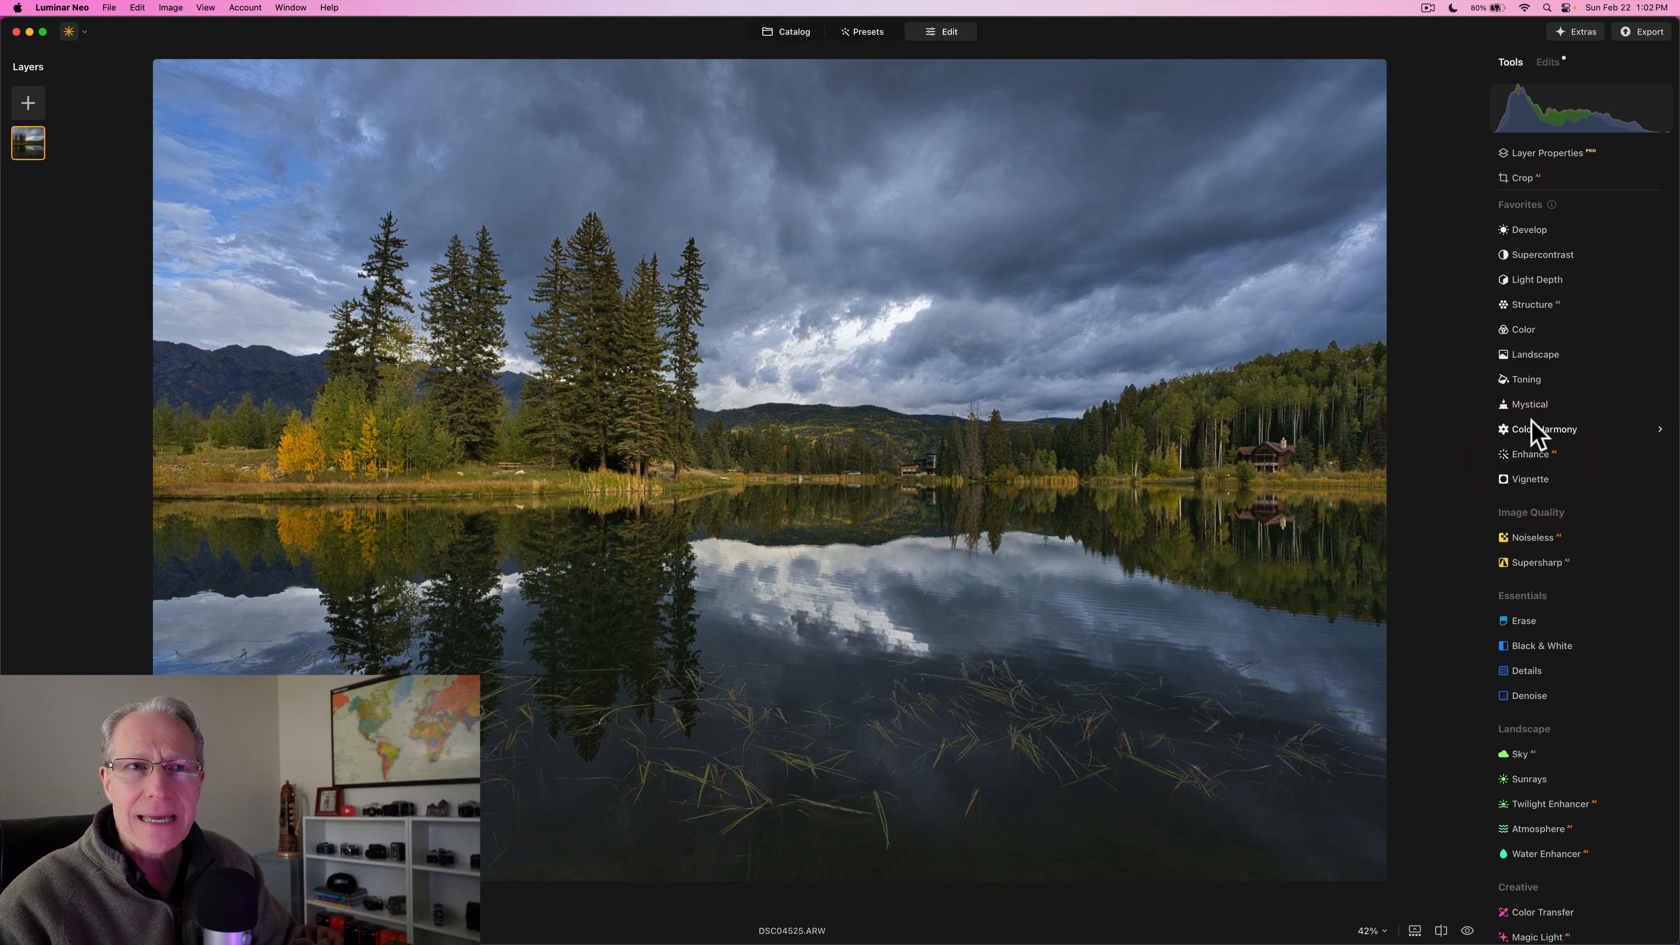
drag(1532, 409, 1531, 463)
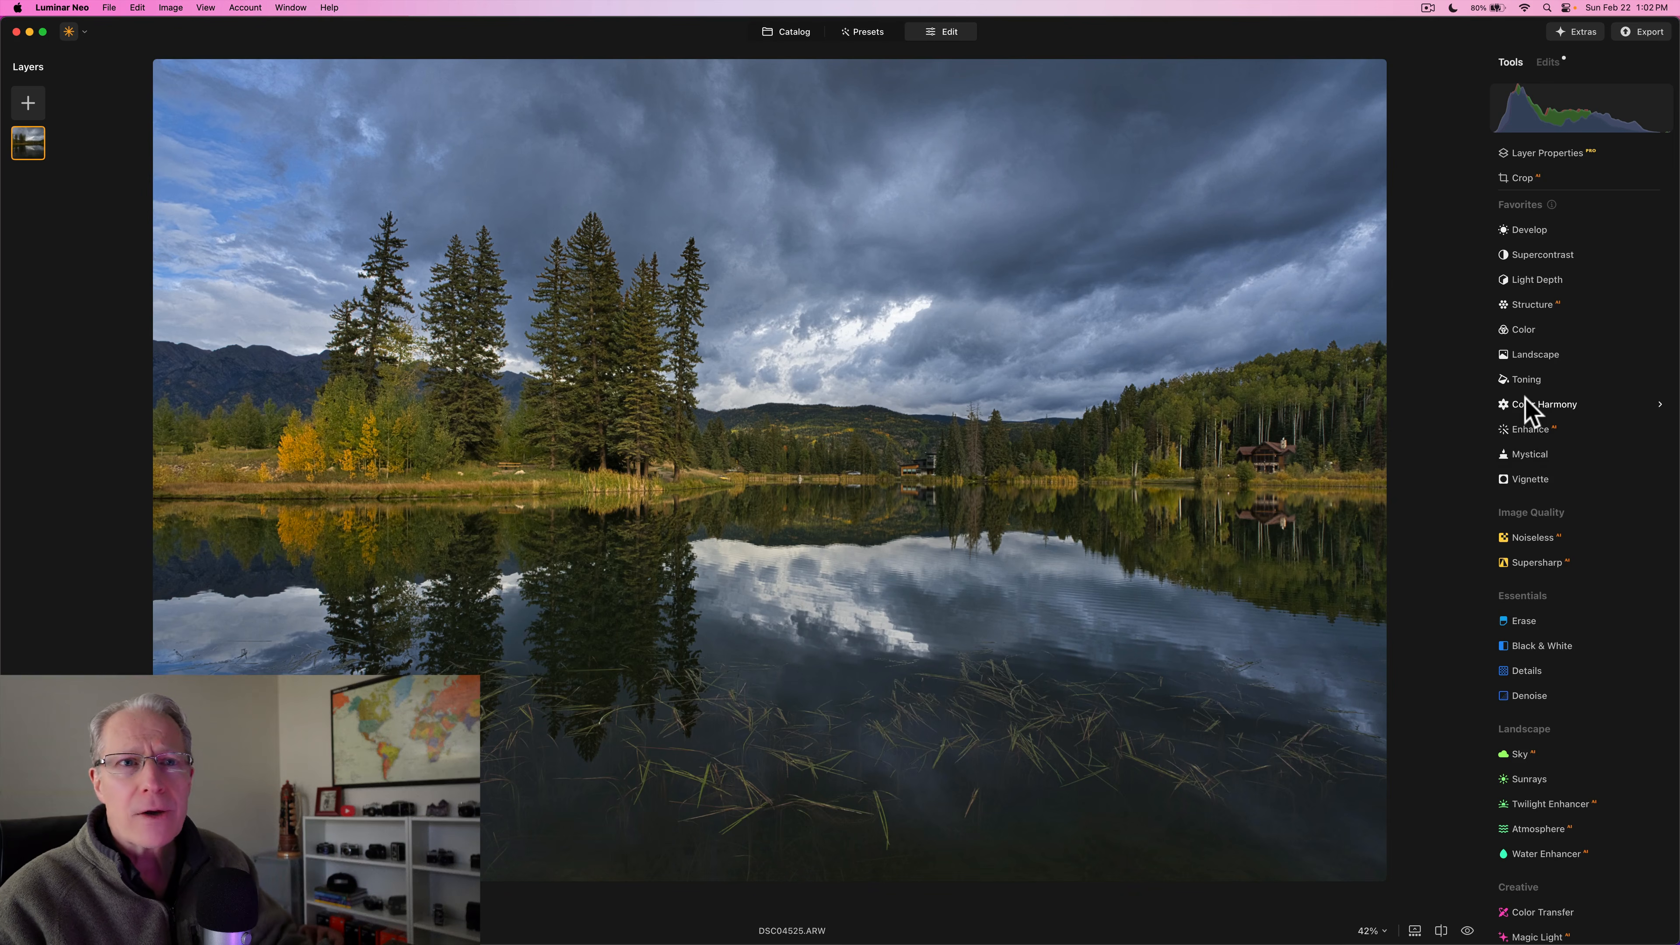
Place Color Harmony directly after Structure in the Favorites and move Landscape ahead of Color
drag(1526, 403, 1525, 329)
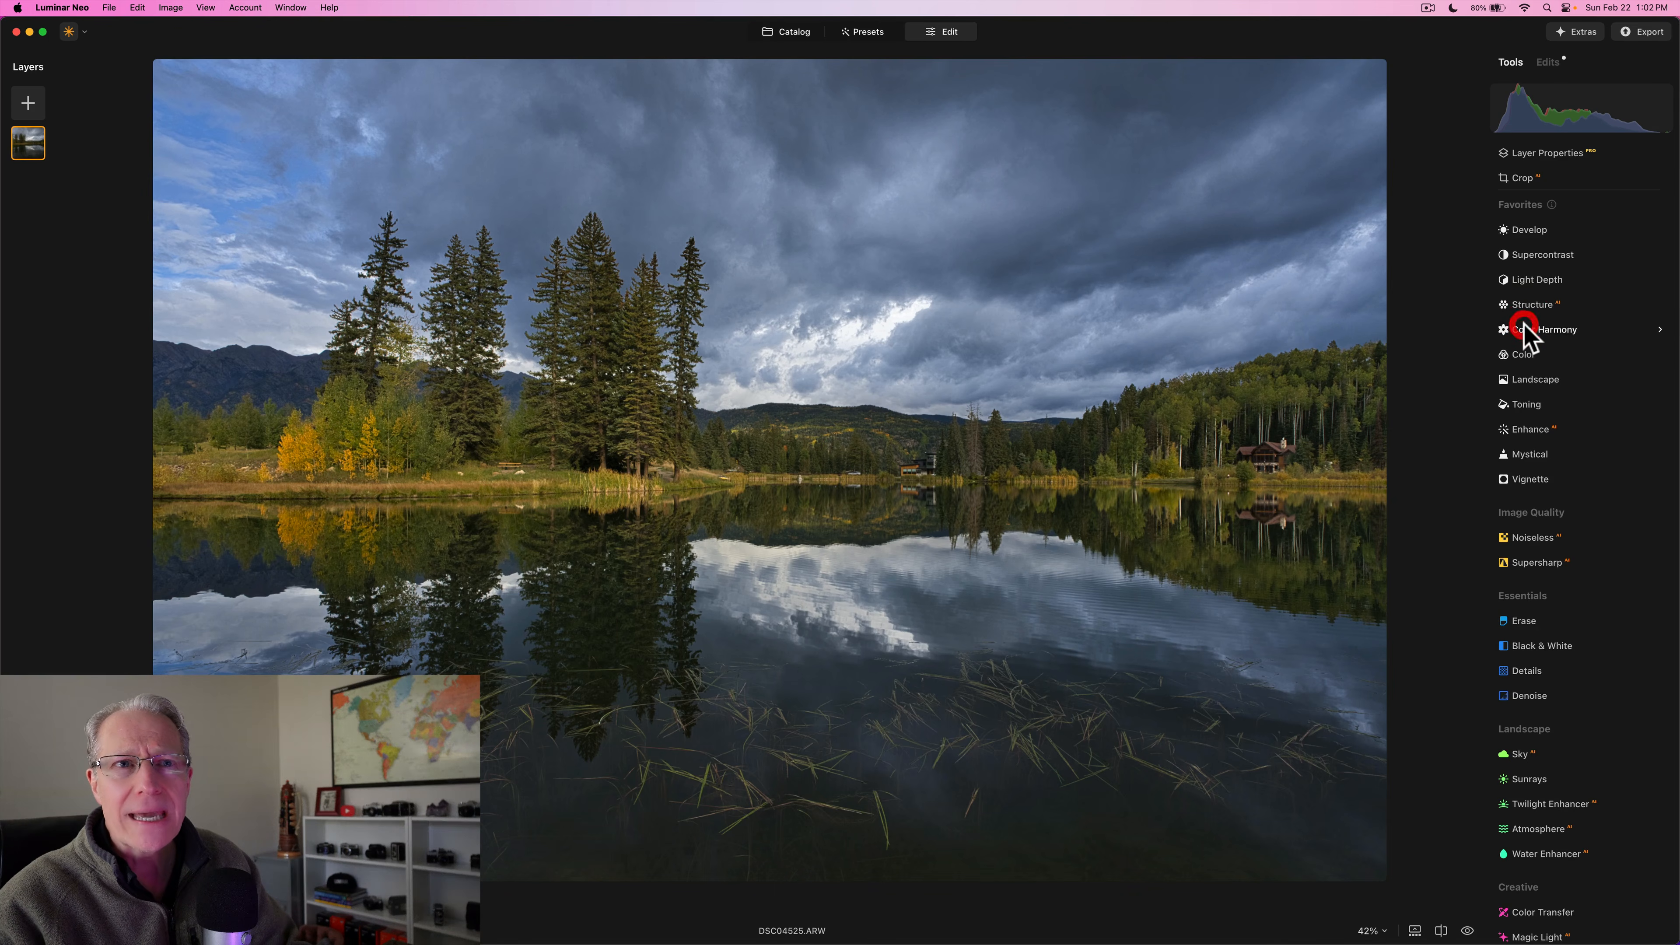
drag(1531, 389, 1528, 363)
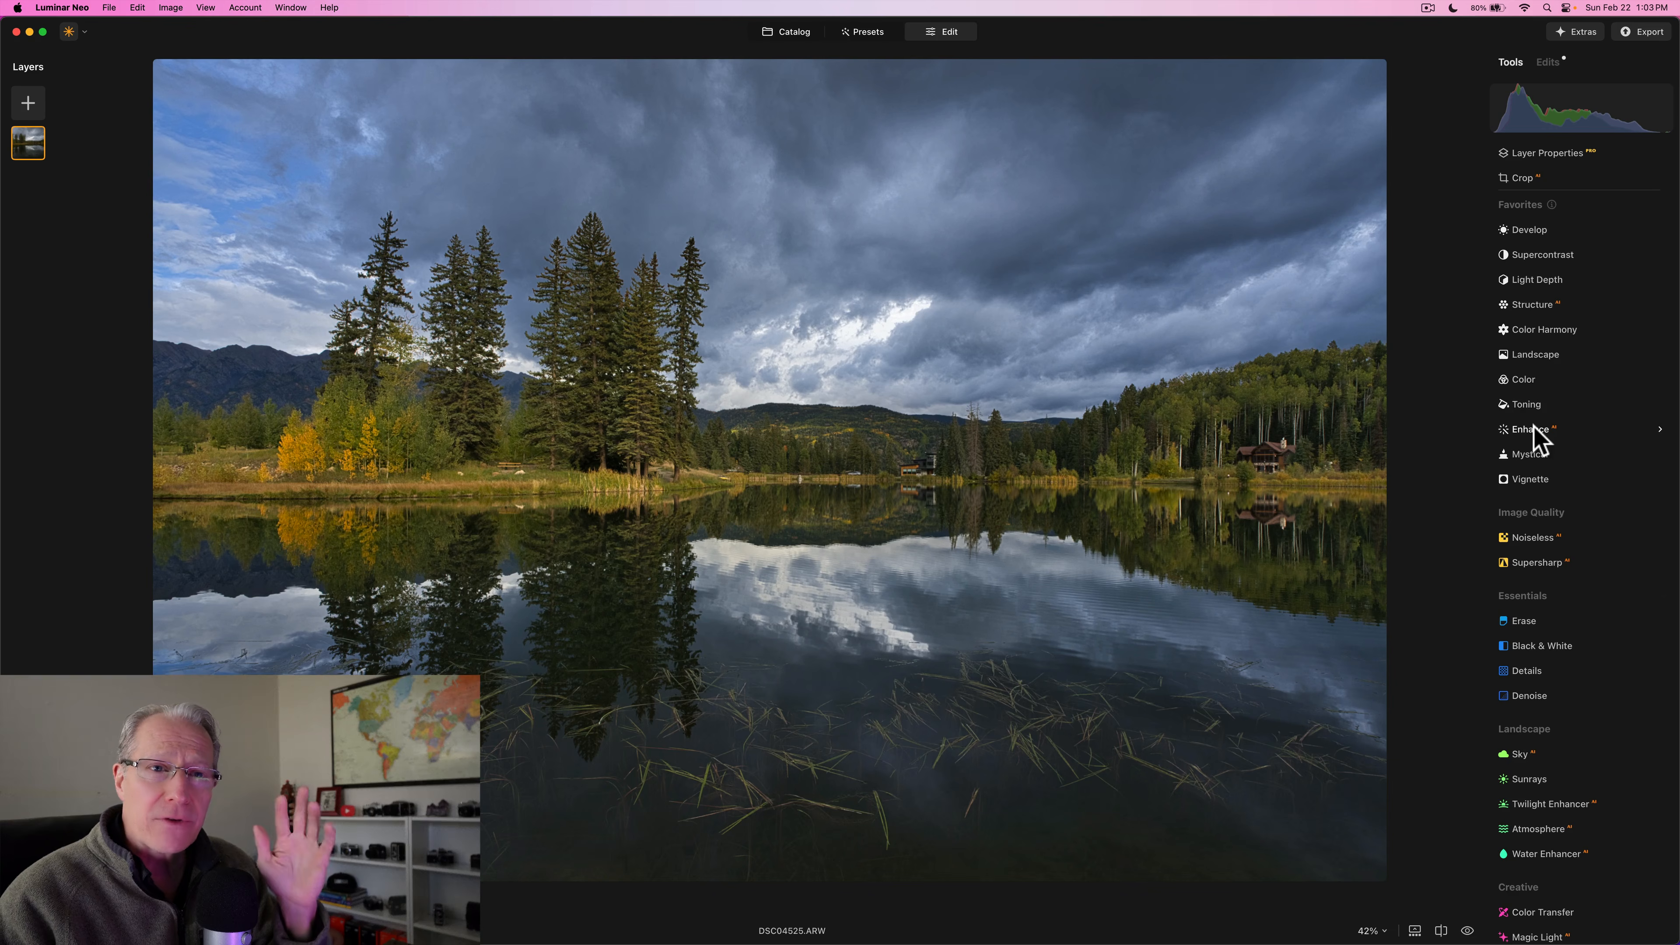
scroll(1515, 646, down, 5)
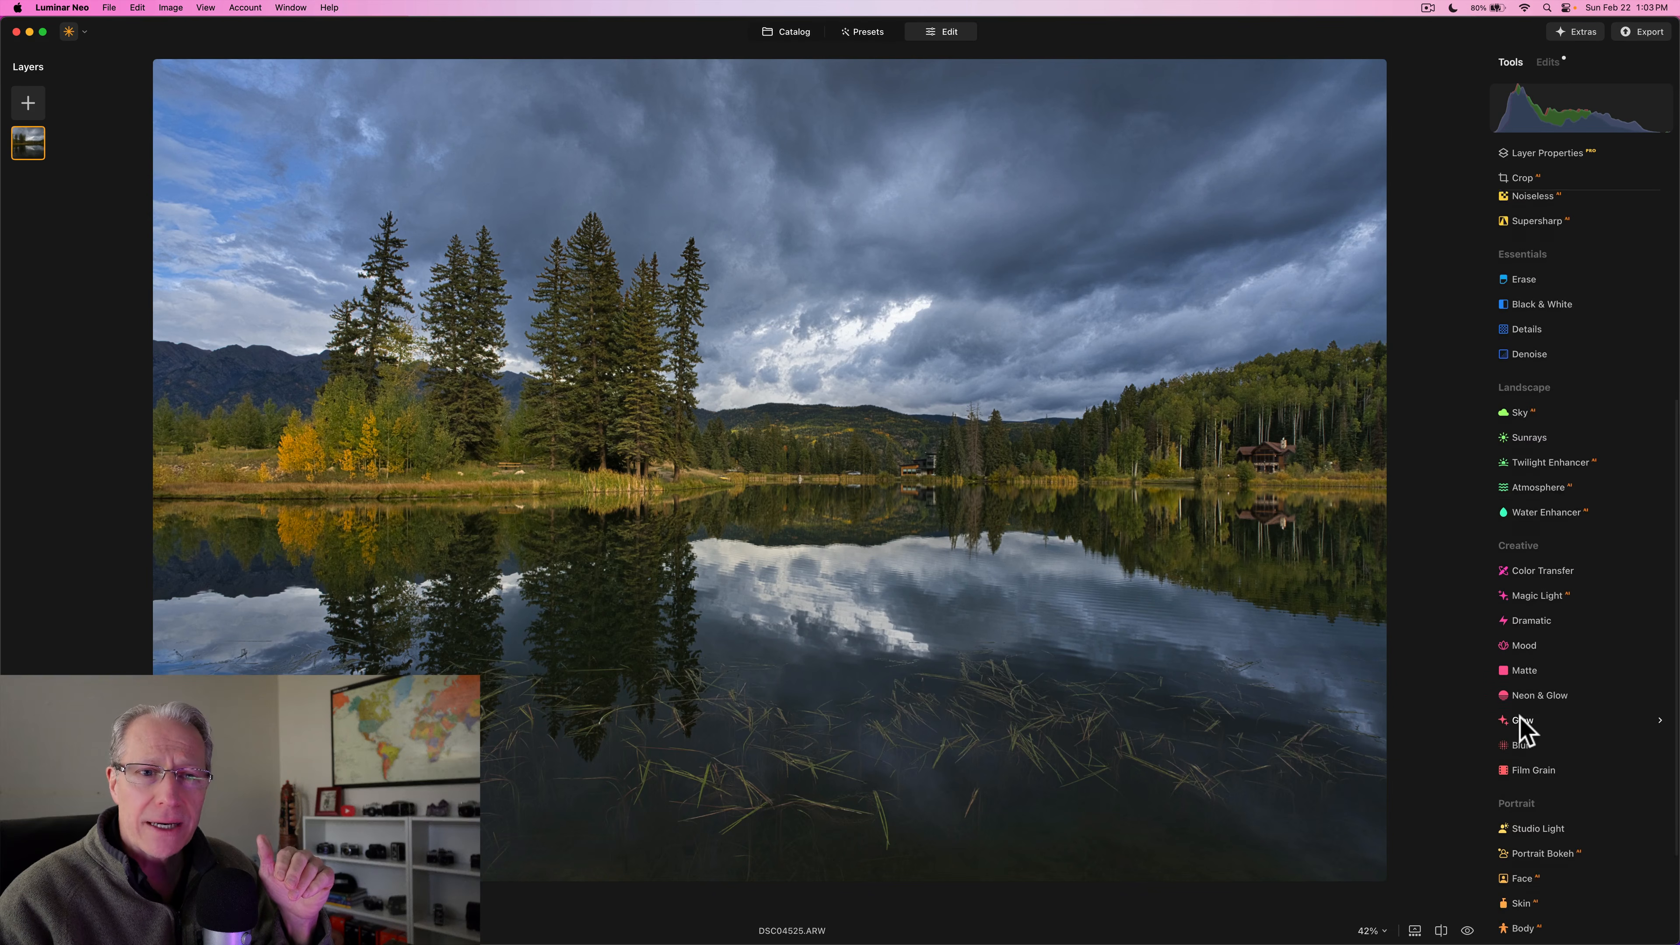
scroll(1521, 728, down, 1)
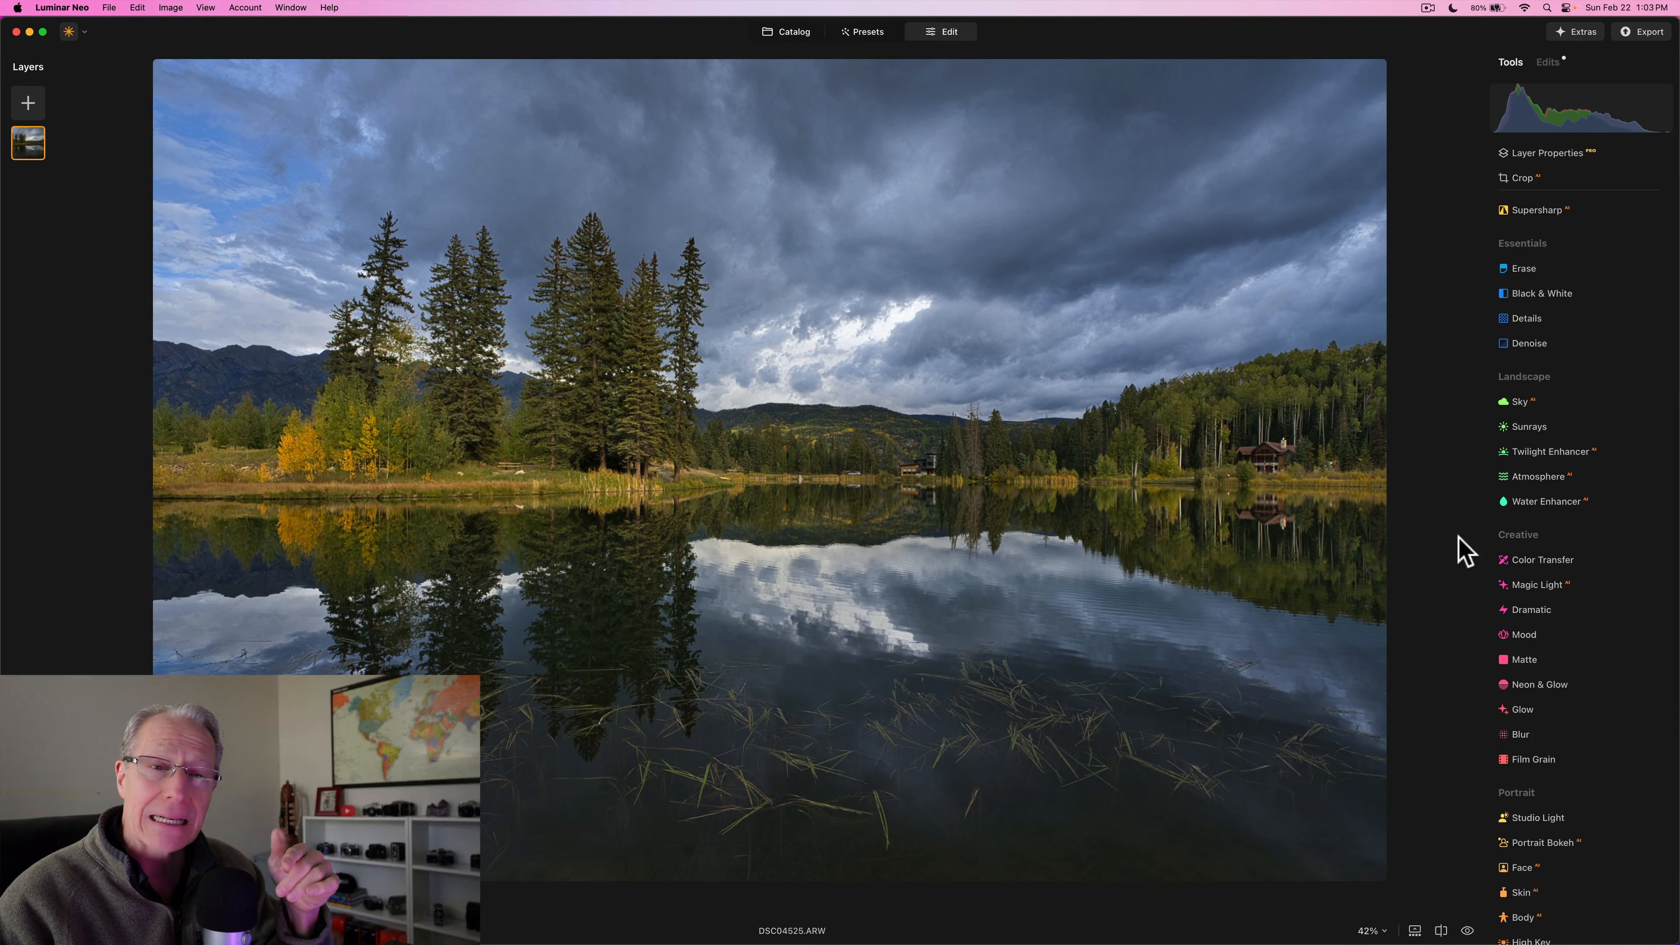
scroll(1519, 536, up, 5)
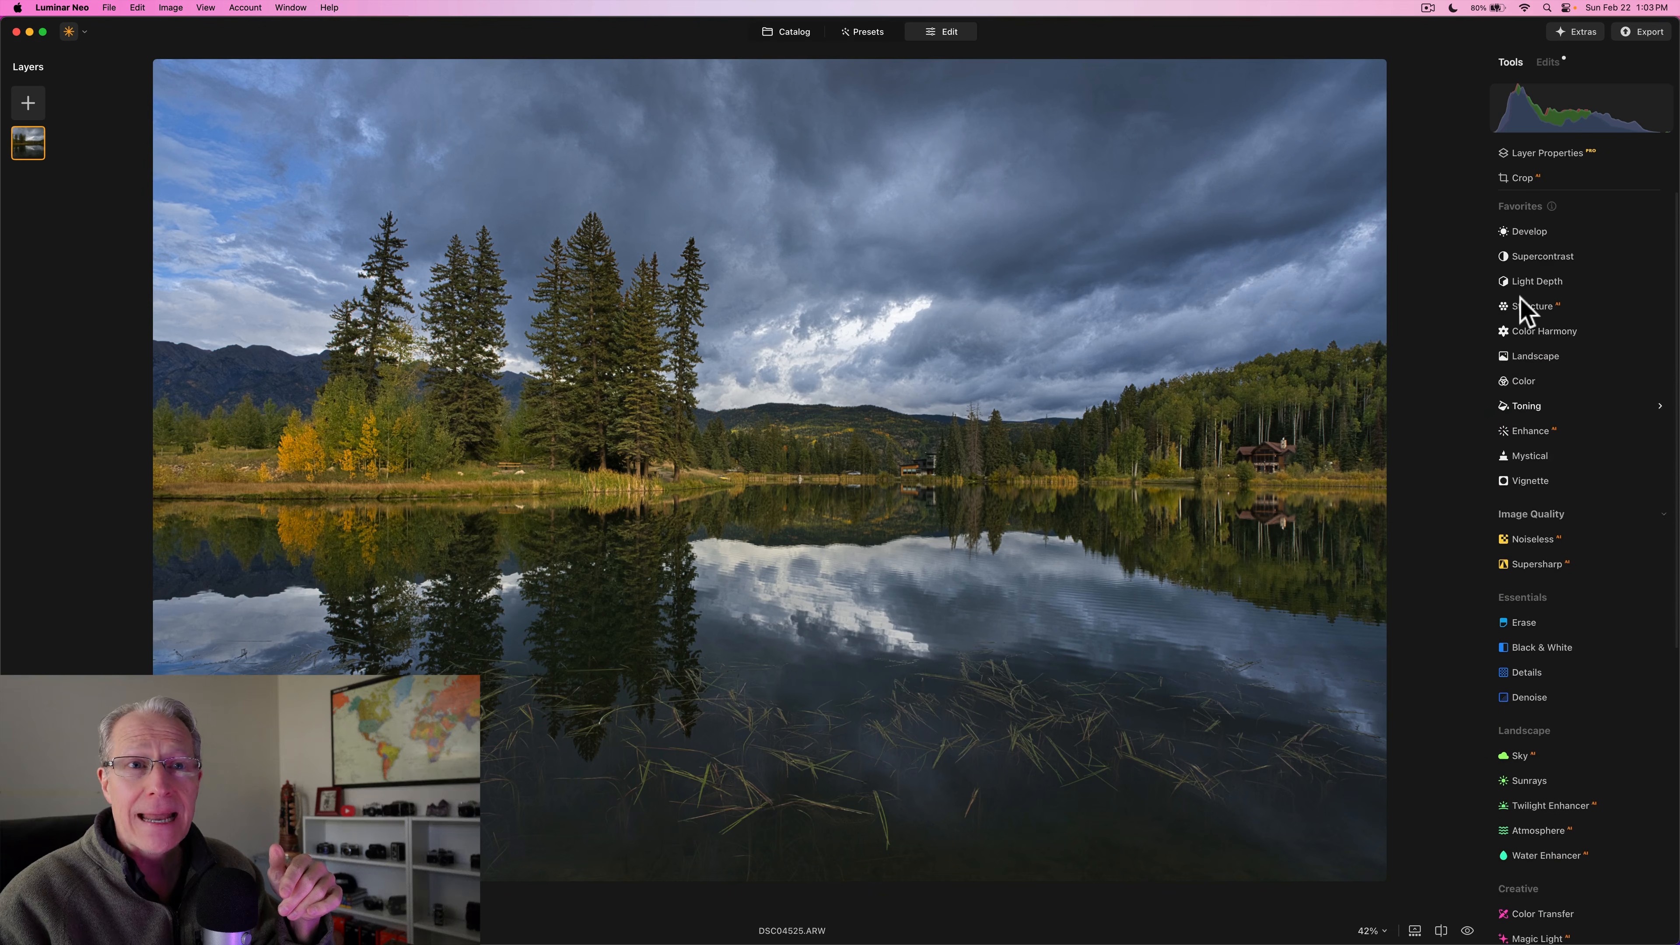